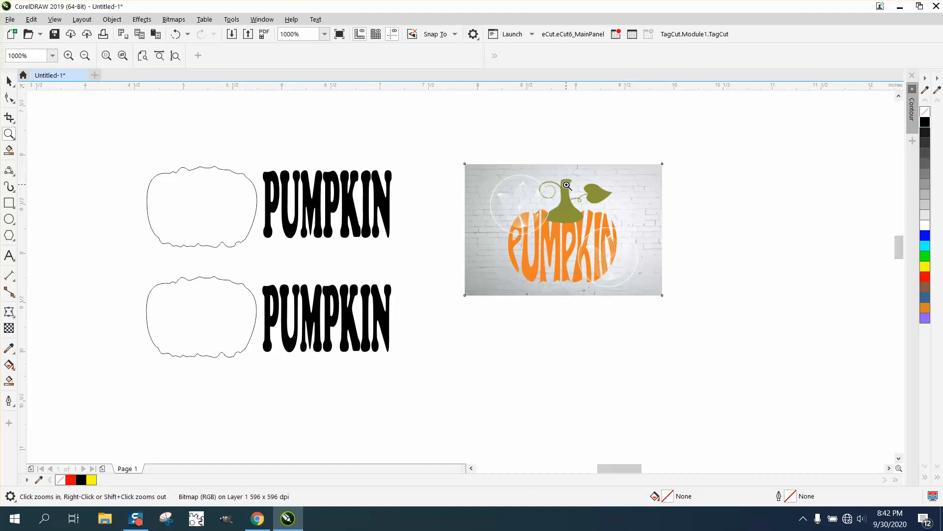
- Examine the pumpkin-shaped lettering in the reference picture and compare it with the two plain PUMPKIN words and outlines
{"action": "left_click_drag", "start_coordinate": [571, 195], "coordinate": [647, 250]}
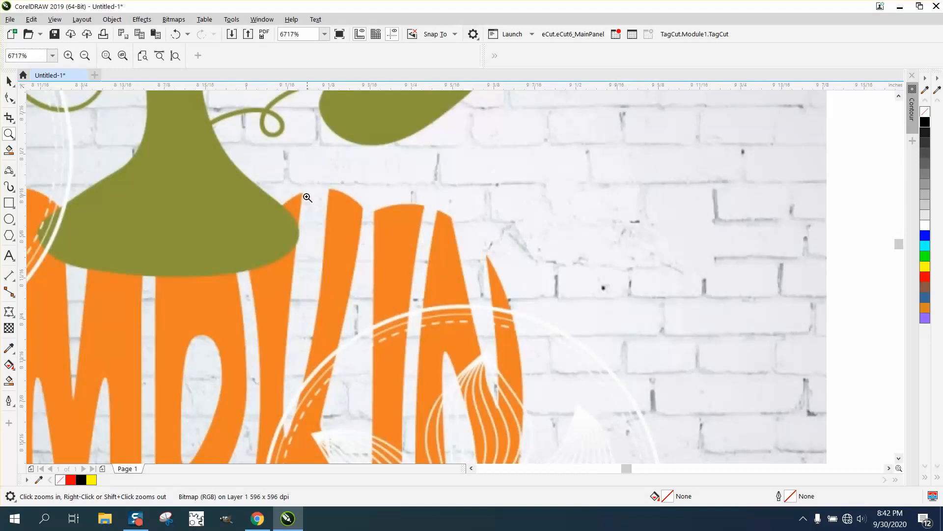
{"action": "right_click", "coordinate": [453, 213]}
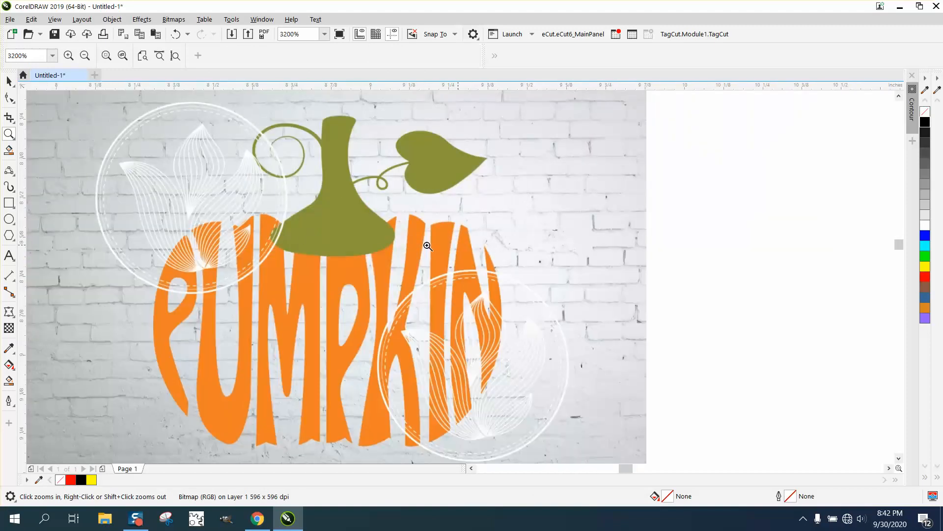
{"action": "right_click", "coordinate": [304, 240]}
{"action": "right_click", "coordinate": [317, 265]}
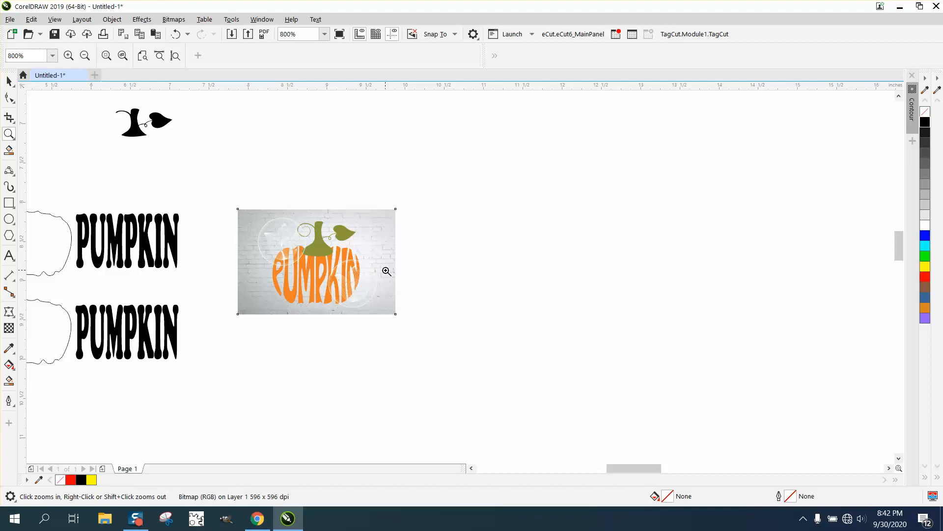
{"action": "right_click", "coordinate": [387, 271]}
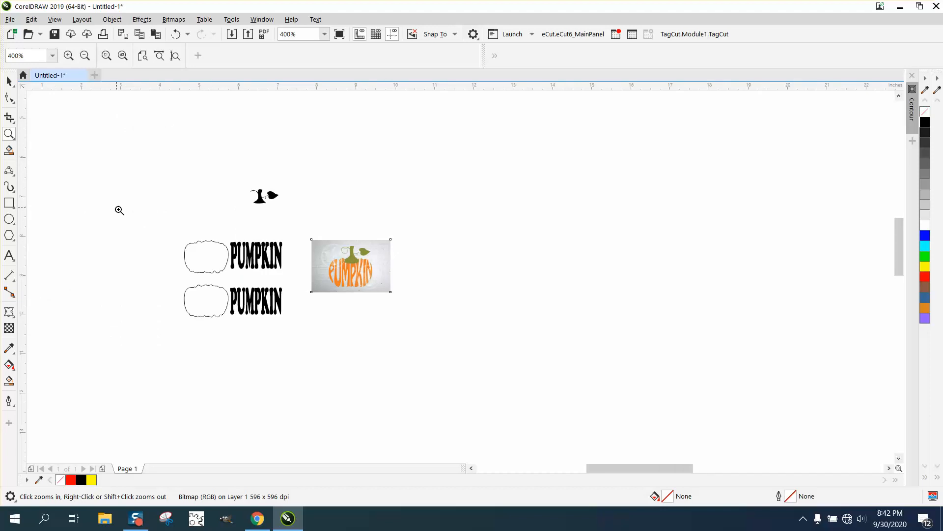
{"action": "left_click_drag", "start_coordinate": [119, 209], "coordinate": [458, 320]}
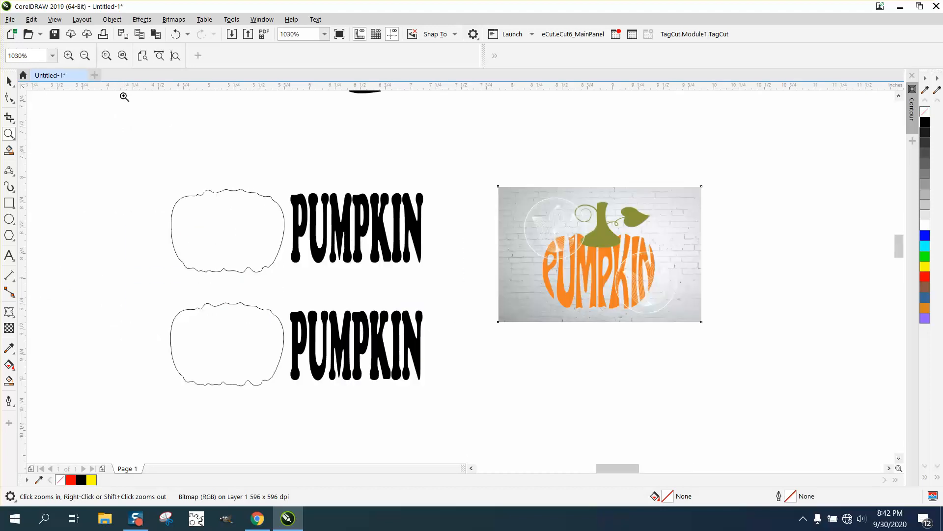
- Shape the upper PUMPKIN word with an envelope created from the upper pumpkin outline, using Putty mapping
{"action": "left_click", "coordinate": [9, 81]}
{"action": "left_click", "coordinate": [144, 21]}
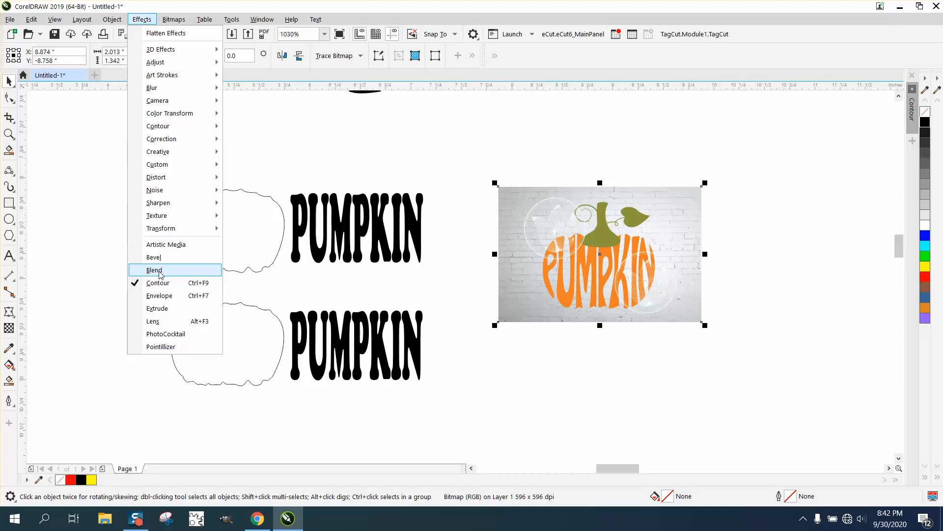
{"action": "left_click", "coordinate": [159, 295]}
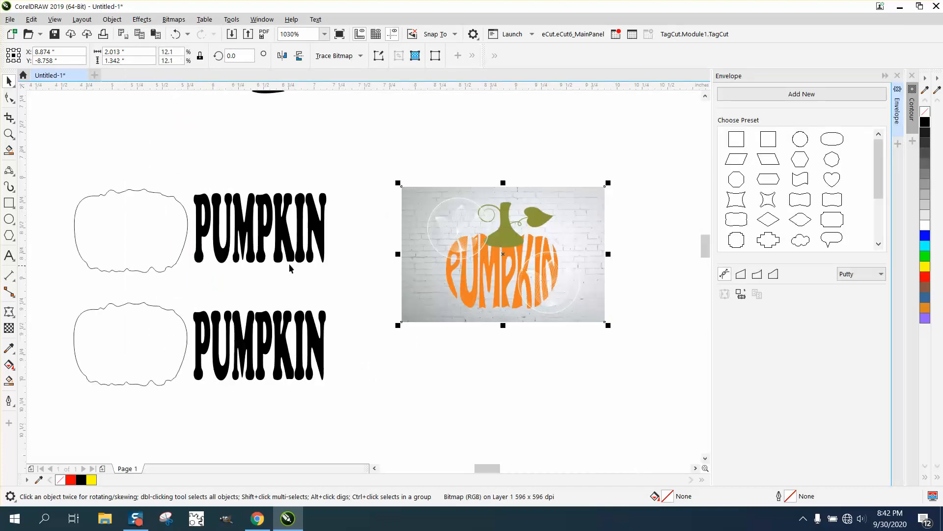
{"action": "left_click", "coordinate": [302, 252]}
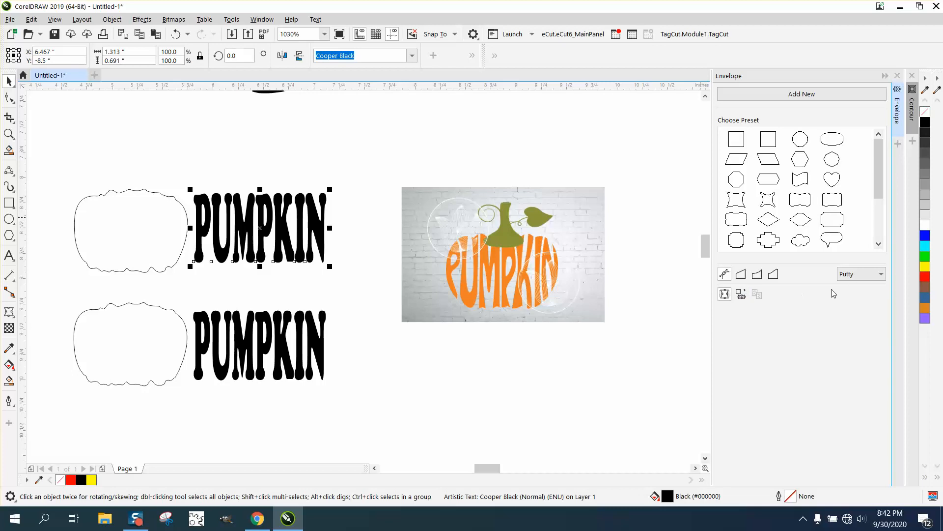
{"action": "left_click", "coordinate": [741, 294]}
{"action": "left_click", "coordinate": [124, 225]}
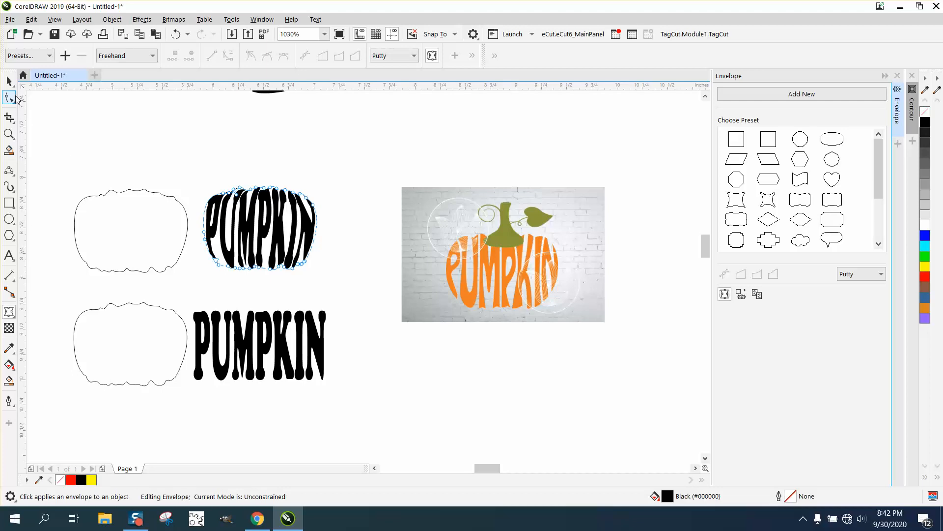
- Shape the lower PUMPKIN word with an envelope created from the lower pumpkin outline, using Vertical mapping
{"action": "key", "text": "space"}
{"action": "left_click", "coordinate": [278, 318]}
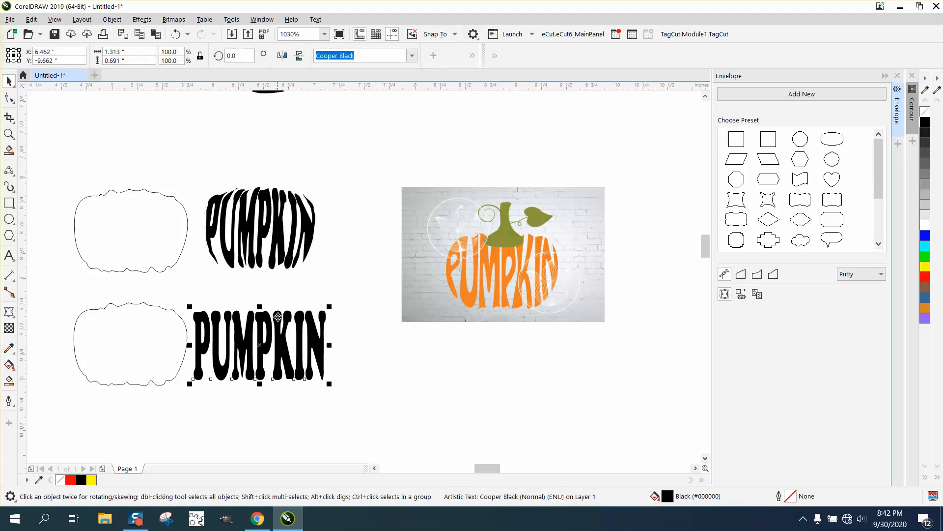
{"action": "left_click", "coordinate": [880, 274]}
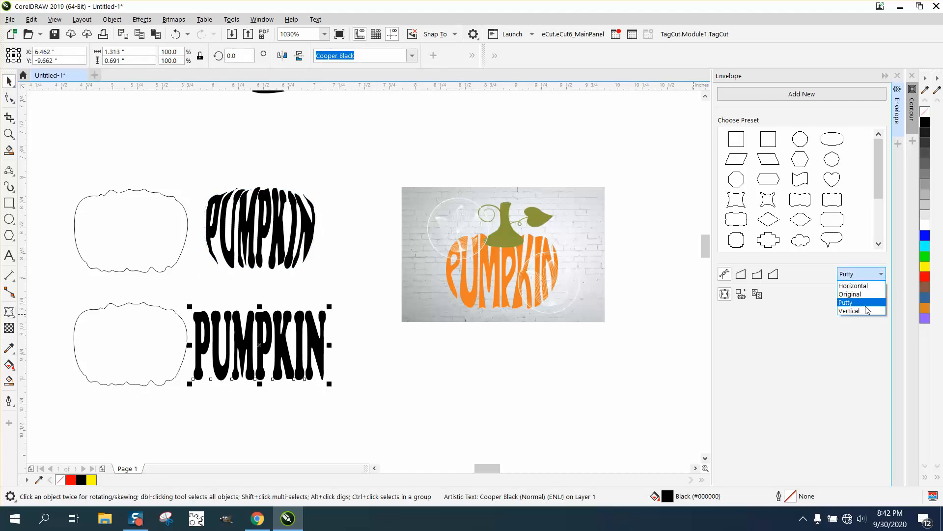
{"action": "left_click", "coordinate": [860, 311]}
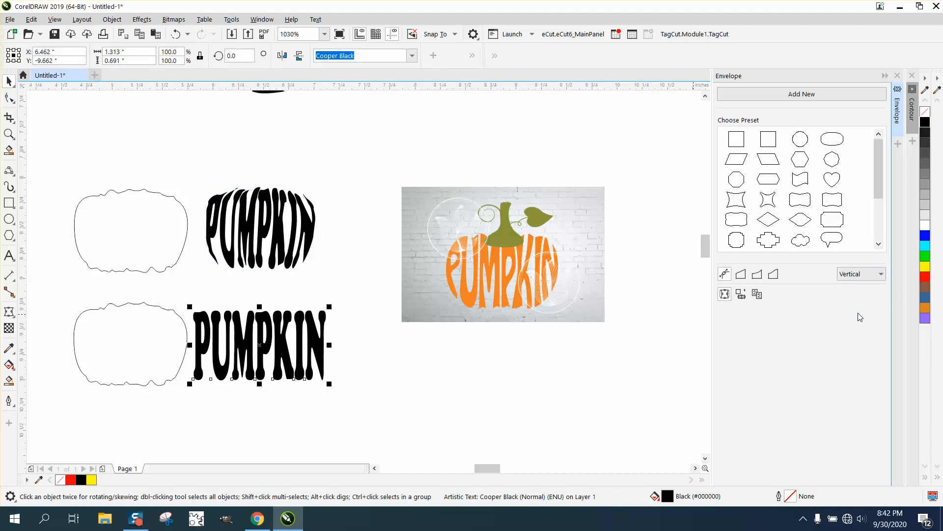
{"action": "left_click", "coordinate": [741, 295]}
{"action": "left_click", "coordinate": [145, 346]}
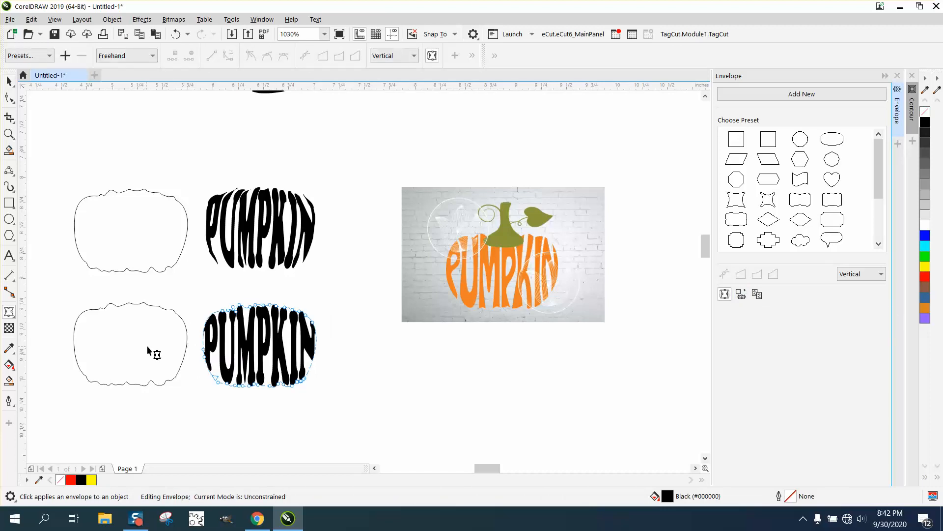
- Compare the letter shapes of the two enveloped PUMPKIN words up close
{"action": "left_click", "coordinate": [9, 134]}
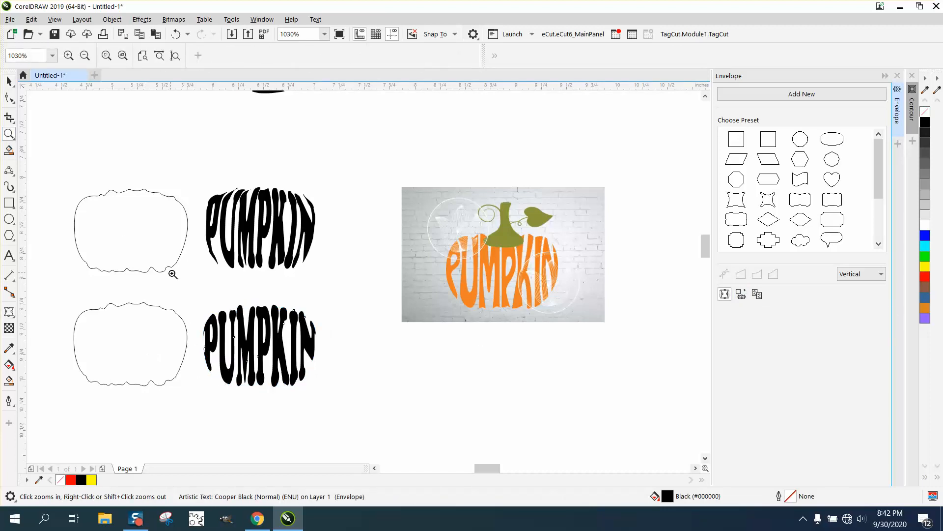
{"action": "left_click_drag", "start_coordinate": [402, 403], "coordinate": [399, 401]}
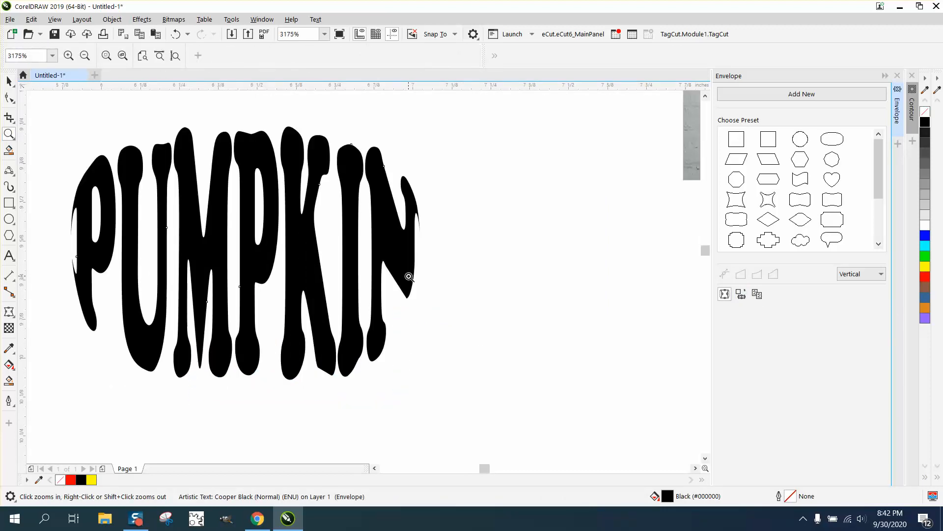
{"action": "scroll", "coordinate": [360, 310], "scroll_direction": "down", "scroll_amount": 5}
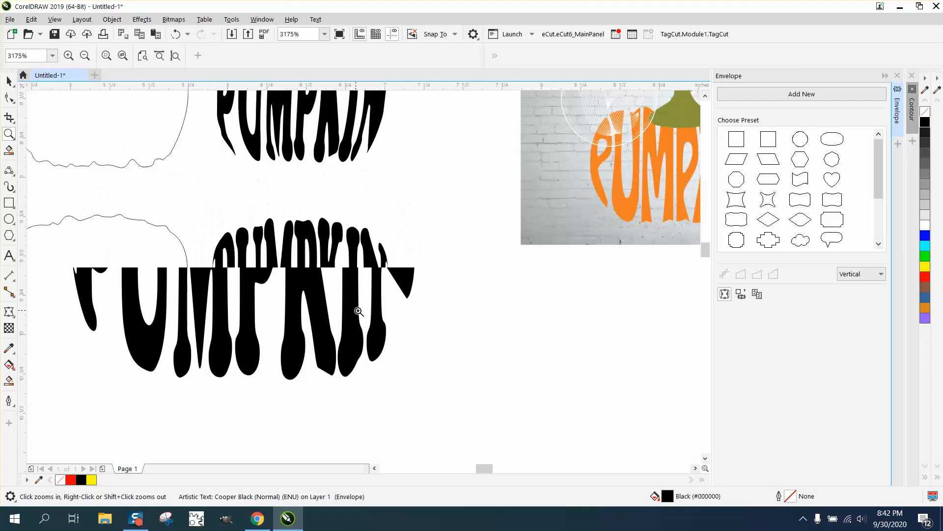
{"action": "left_click_drag", "start_coordinate": [286, 166], "coordinate": [400, 236]}
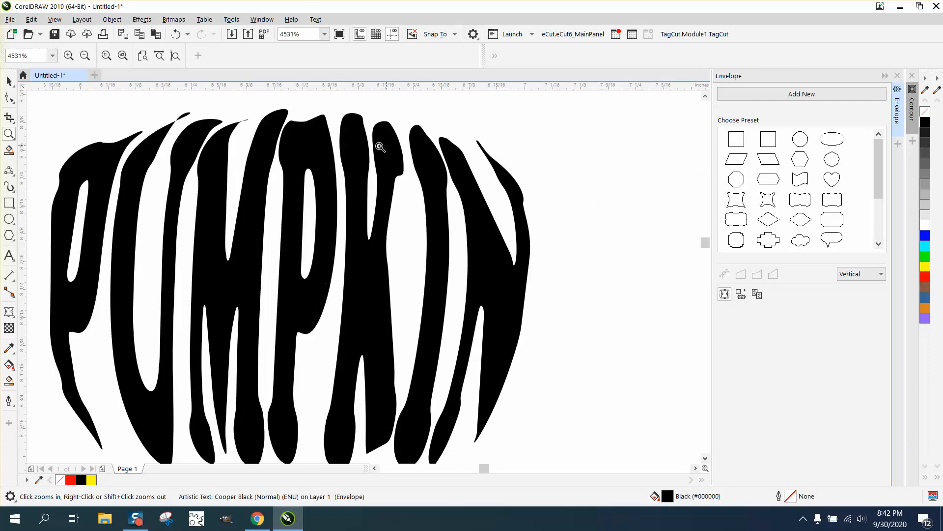
{"action": "scroll", "coordinate": [210, 145], "scroll_direction": "down", "scroll_amount": 2}
- Select the upper enveloped word, close the Envelope settings, and inspect the distorted tops of its letters
{"action": "left_click", "coordinate": [9, 80]}
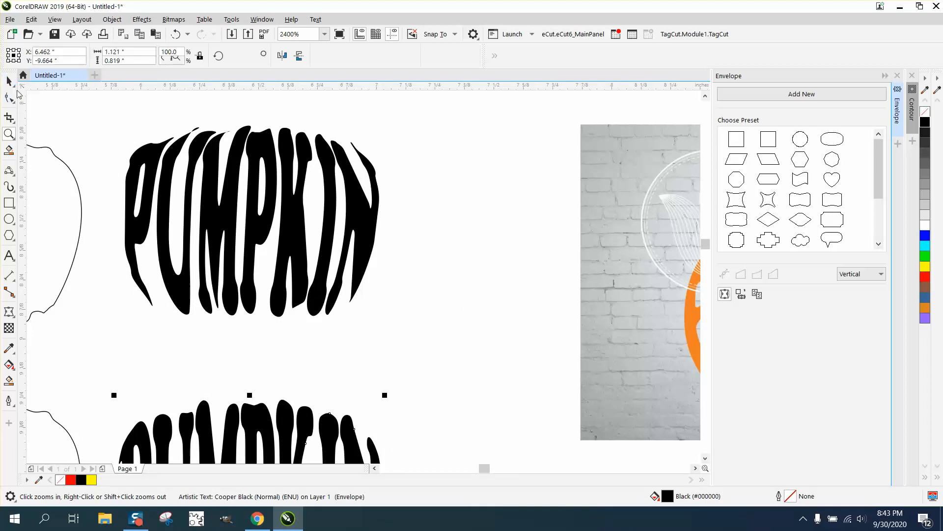
{"action": "left_click", "coordinate": [193, 169]}
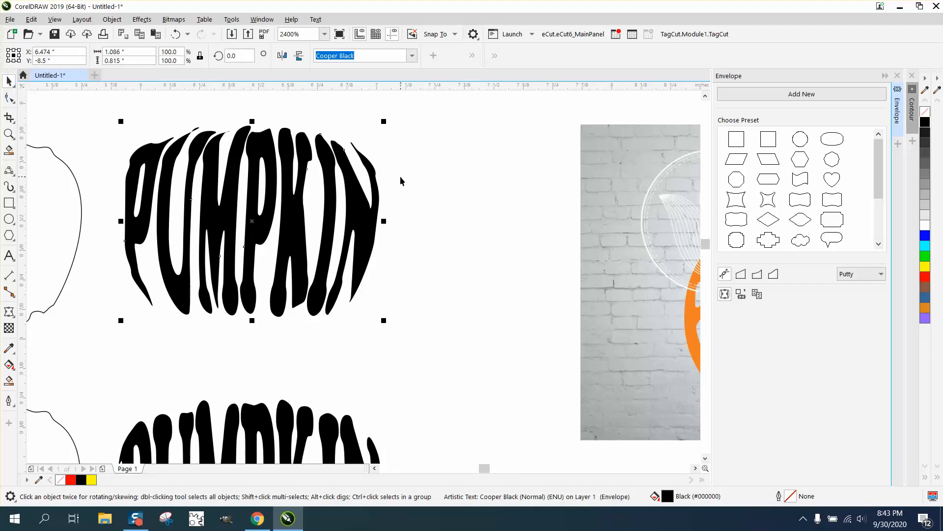
{"action": "left_click", "coordinate": [898, 76]}
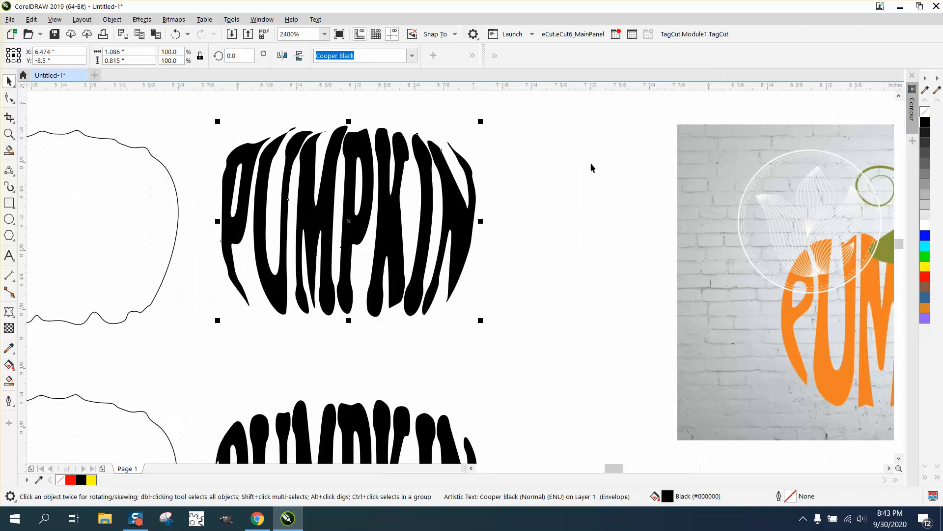
{"action": "left_click", "coordinate": [9, 134]}
{"action": "left_click_drag", "start_coordinate": [227, 123], "coordinate": [506, 216]}
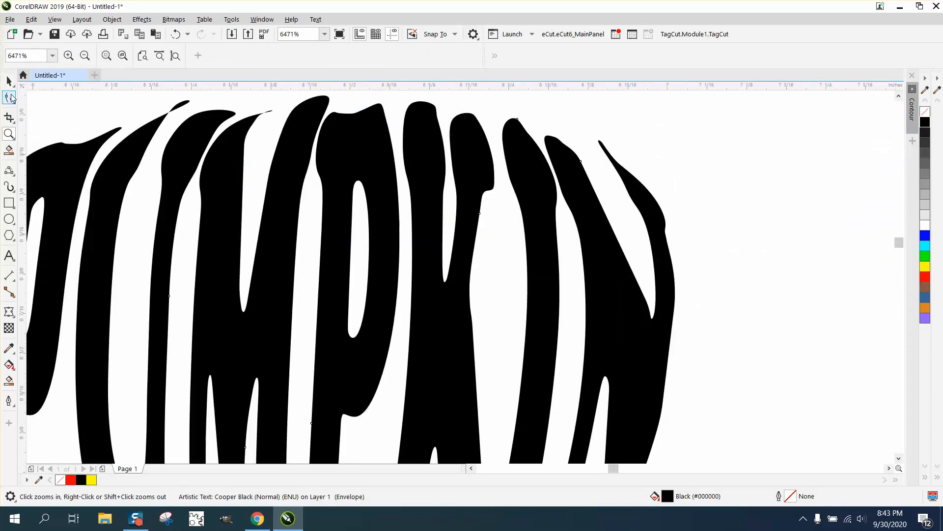
{"action": "left_click", "coordinate": [9, 81]}
{"action": "scroll", "coordinate": [309, 217], "scroll_direction": "down", "scroll_amount": 2}
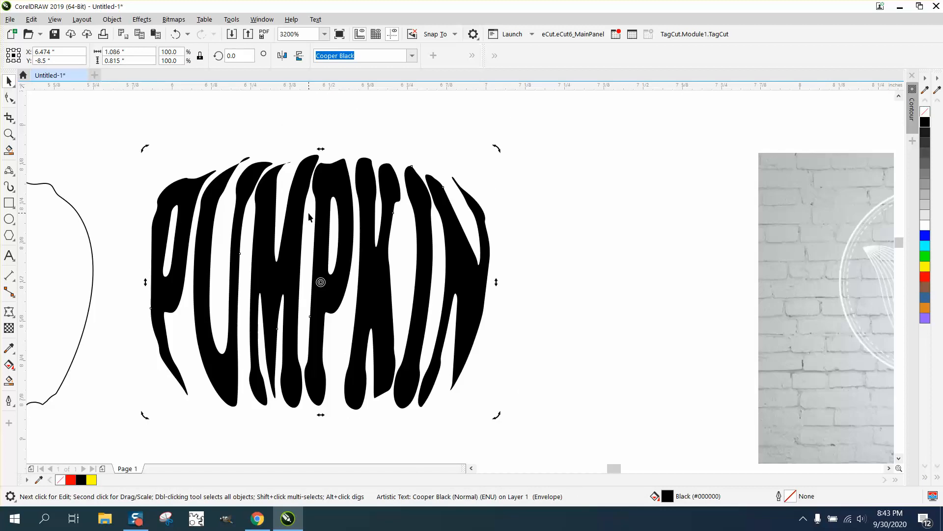
- Try raising the envelope node above the U in the upper word, and undo that change
{"action": "left_click", "coordinate": [12, 97]}
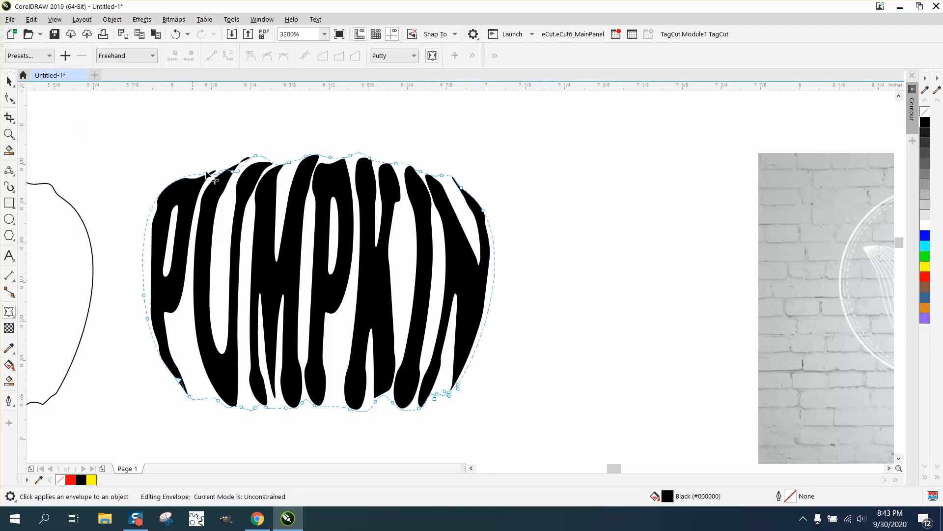
{"action": "left_click_drag", "start_coordinate": [255, 155], "coordinate": [255, 145]}
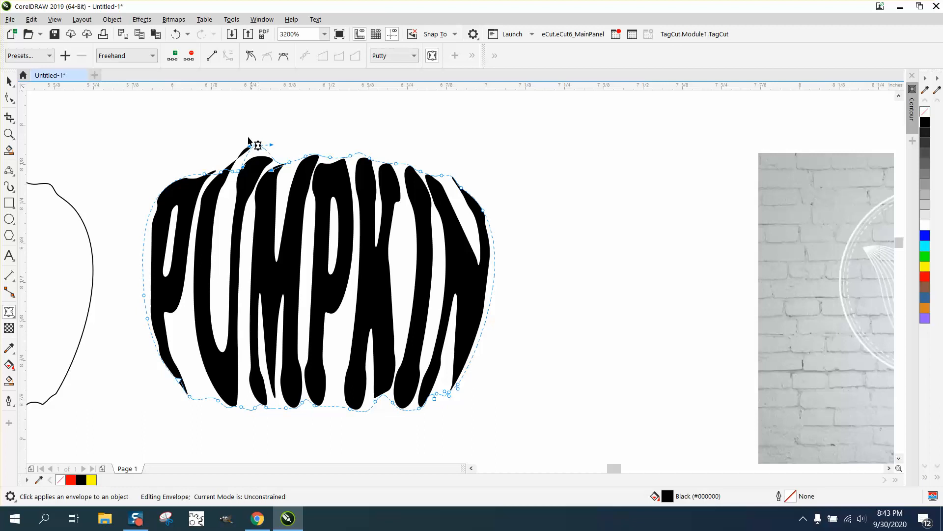
{"action": "left_click", "coordinate": [177, 35]}
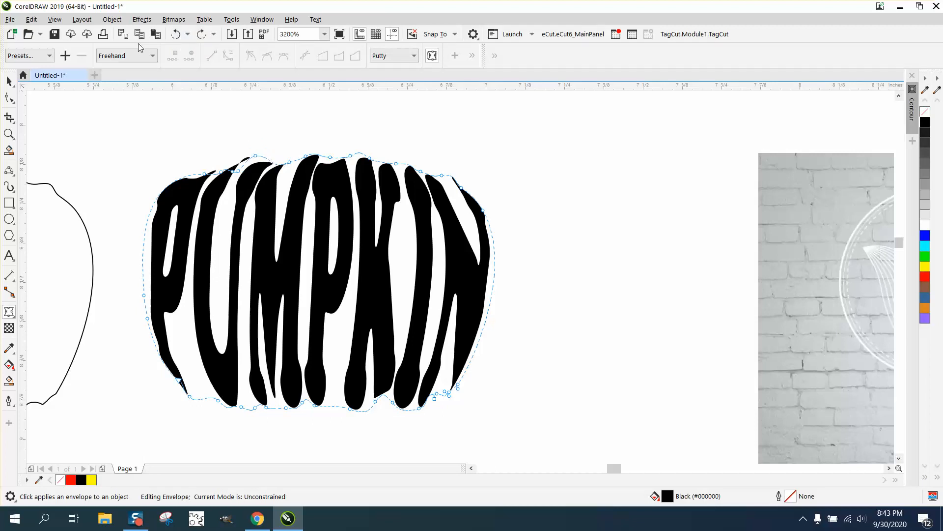
- Convert the upper enveloped PUMPKIN word to curves and show its nodes for editing
{"action": "left_click", "coordinate": [9, 81]}
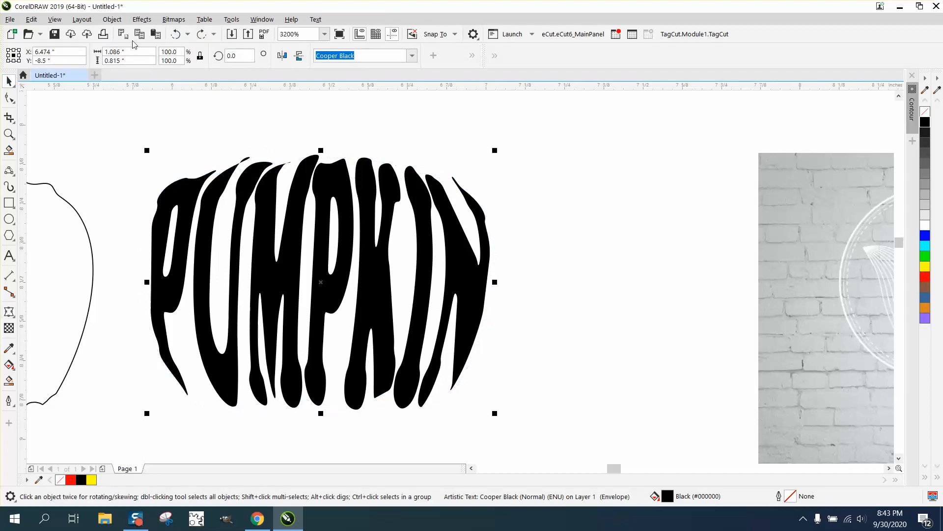
{"action": "left_click", "coordinate": [112, 19]}
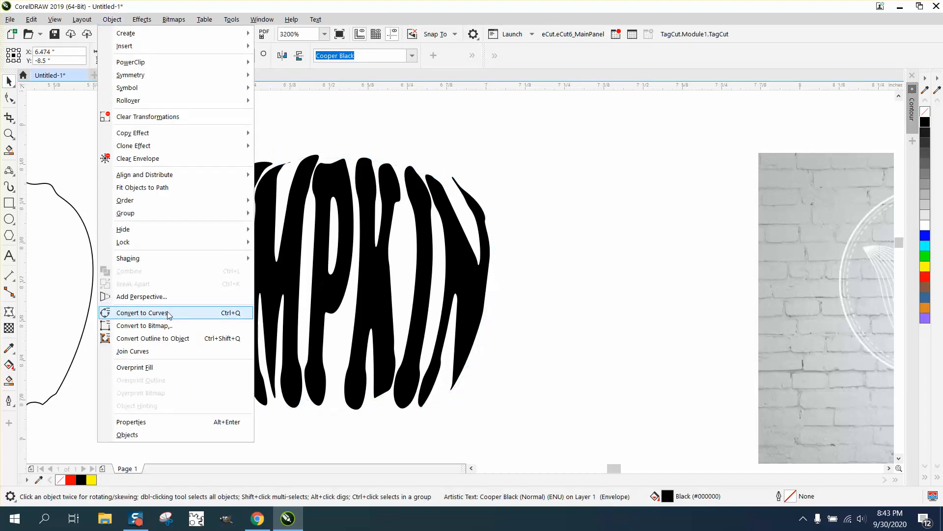
{"action": "left_click", "coordinate": [167, 313]}
{"action": "left_click", "coordinate": [9, 99]}
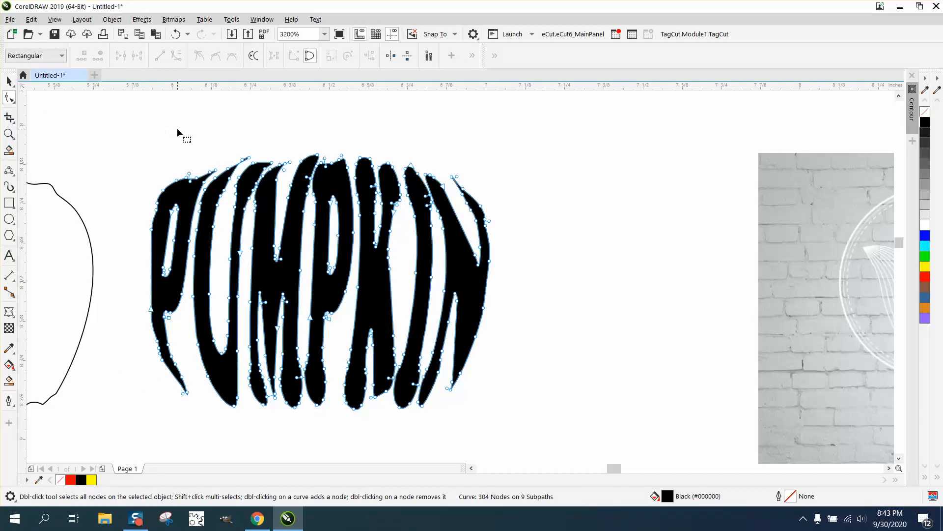
- Delete the crossed-over nodes at the tip of the U's left stroke in the upper word
{"action": "left_click", "coordinate": [9, 134]}
{"action": "left_click_drag", "start_coordinate": [167, 157], "coordinate": [446, 269]}
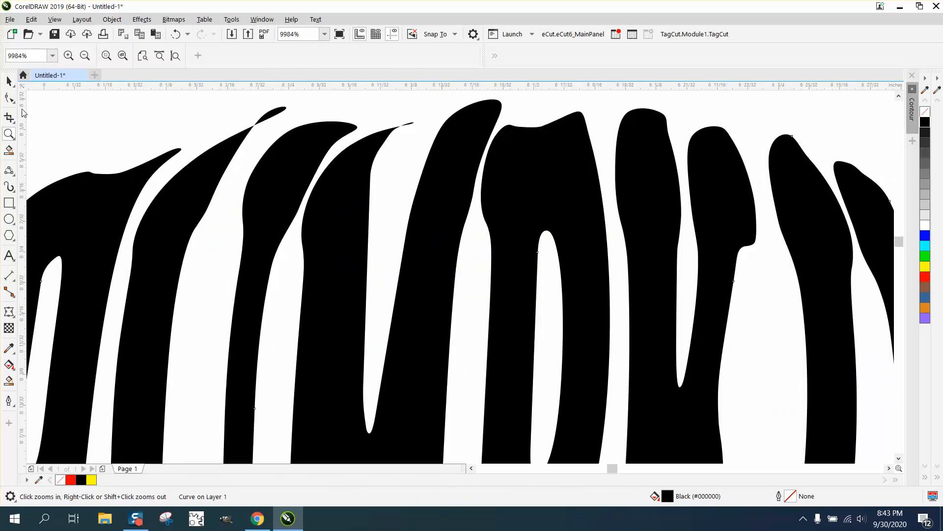
{"action": "left_click", "coordinate": [9, 98]}
{"action": "left_click_drag", "start_coordinate": [253, 107], "coordinate": [310, 129]}
{"action": "key", "text": "Delete"}
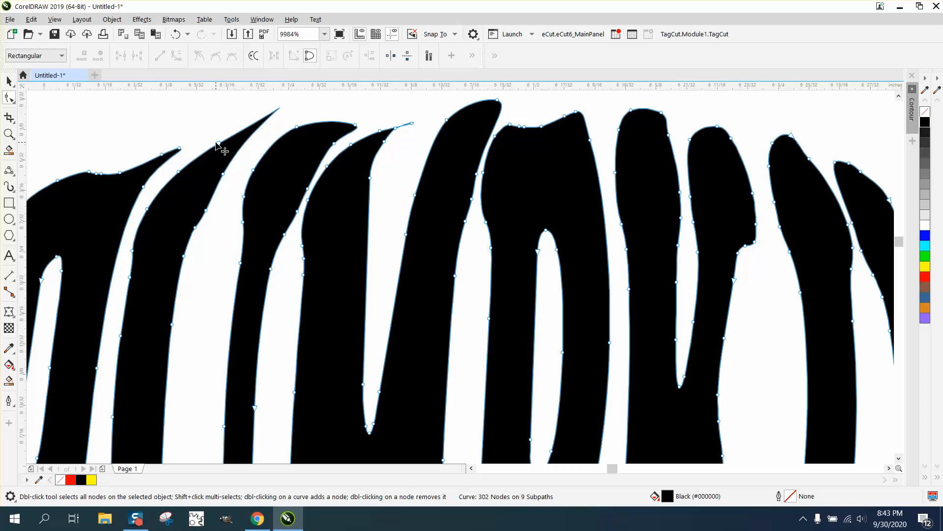
- Bend the outer edge near the tip of the U's left stroke using the curve handle of its edge node
{"action": "left_click", "coordinate": [219, 143]}
{"action": "scroll", "coordinate": [299, 118], "scroll_direction": "down", "scroll_amount": 1}
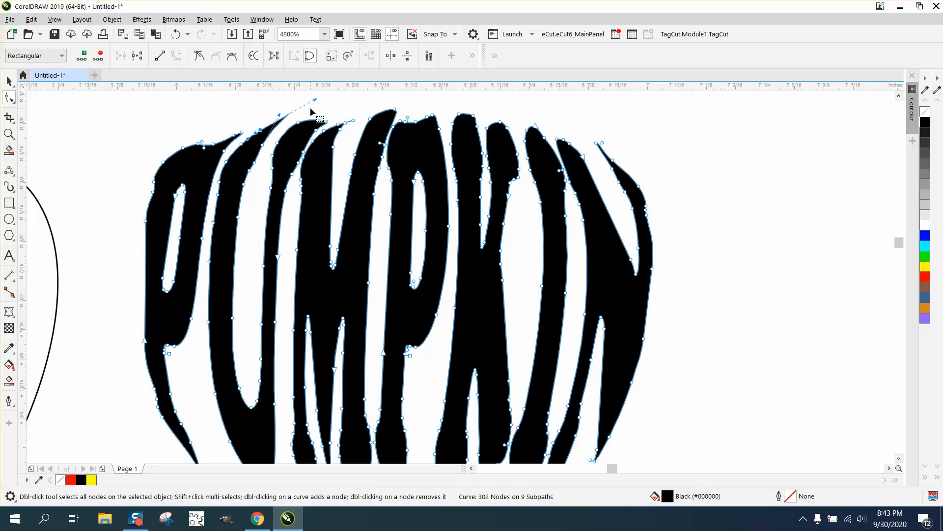
{"action": "left_click_drag", "start_coordinate": [315, 100], "coordinate": [337, 161]}
- Reshape the tip of the U's left stroke, adding a node on its upper edge to bulge the curve outward
{"action": "left_click", "coordinate": [9, 133]}
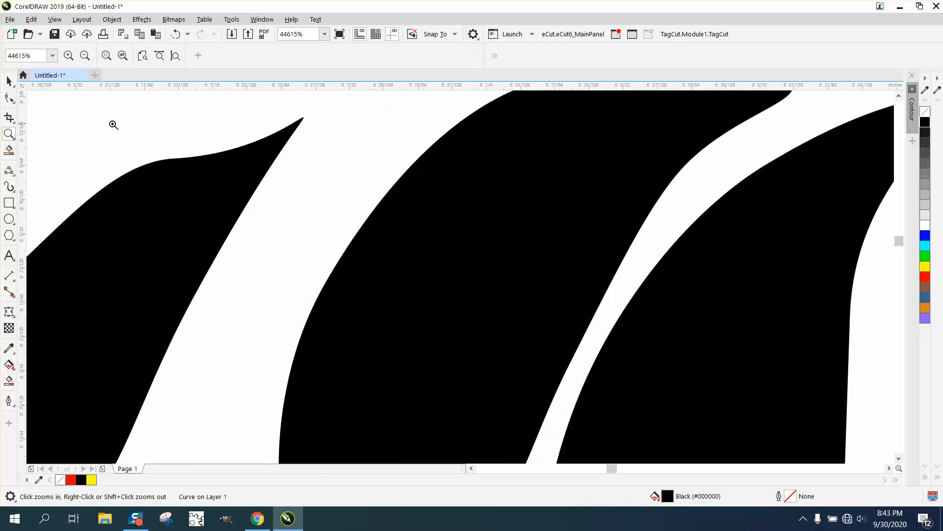
{"action": "left_click", "coordinate": [10, 99]}
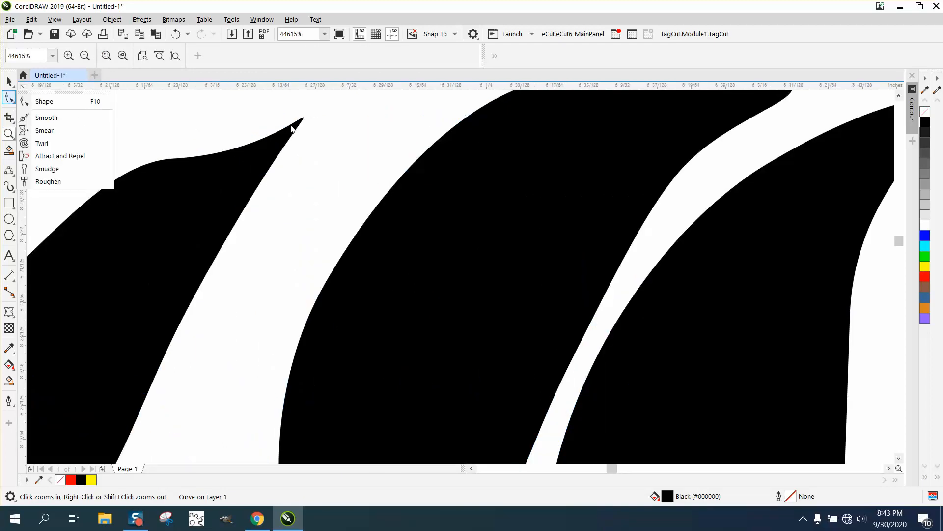
{"action": "left_click", "coordinate": [67, 102]}
{"action": "left_click", "coordinate": [302, 118]}
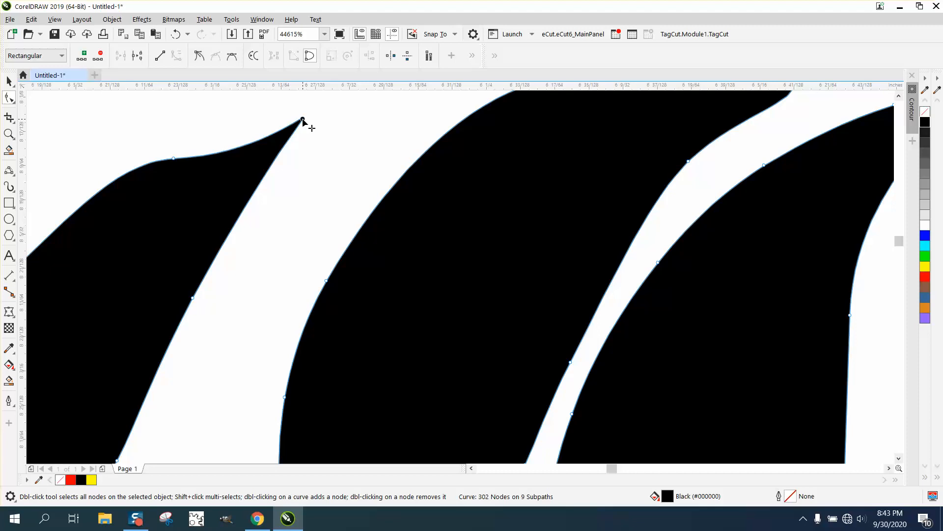
{"action": "left_click_drag", "start_coordinate": [302, 130], "coordinate": [314, 131]}
{"action": "left_click_drag", "start_coordinate": [266, 154], "coordinate": [233, 143]}
{"action": "scroll", "coordinate": [320, 202], "scroll_direction": "down", "scroll_amount": 2}
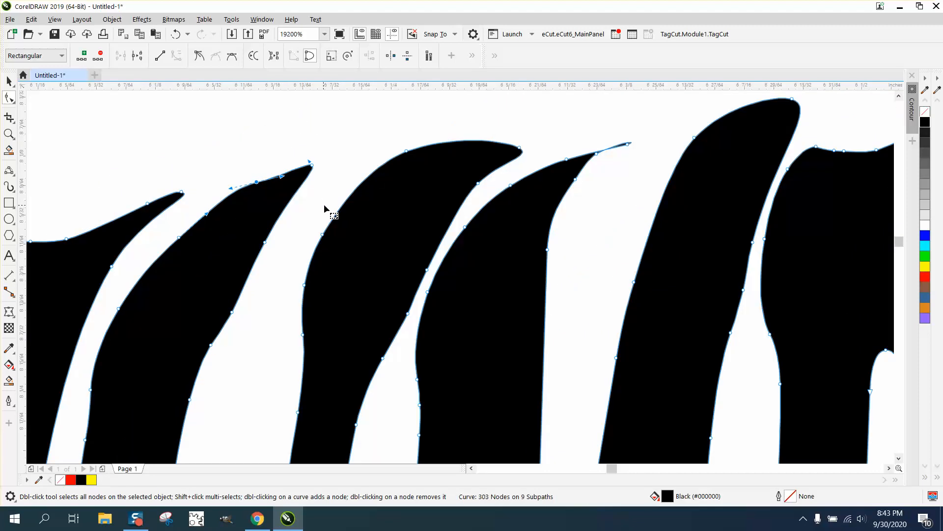
- Delete the crossed-over nodes at the tip of the M's left stroke and convert the remaining tip segment to a straight line
{"action": "left_click", "coordinate": [627, 144]}
{"action": "key", "text": "Delete"}
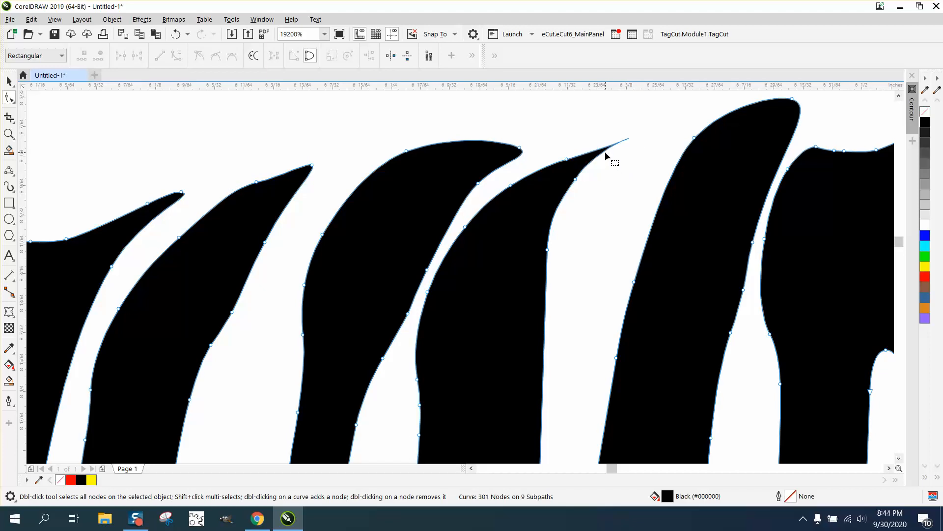
{"action": "key", "text": "Delete"}
{"action": "left_click_drag", "start_coordinate": [596, 197], "coordinate": [585, 188]}
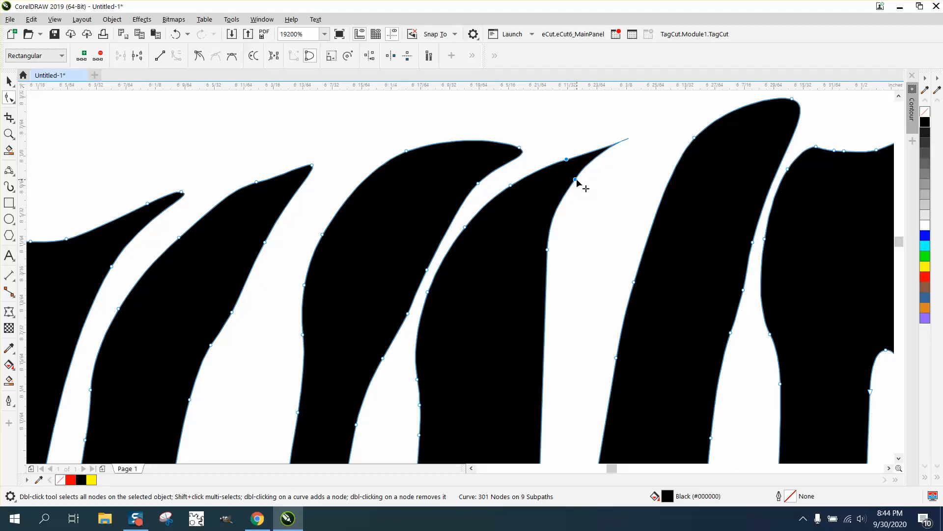
{"action": "right_click", "coordinate": [576, 180]}
{"action": "left_click", "coordinate": [612, 243]}
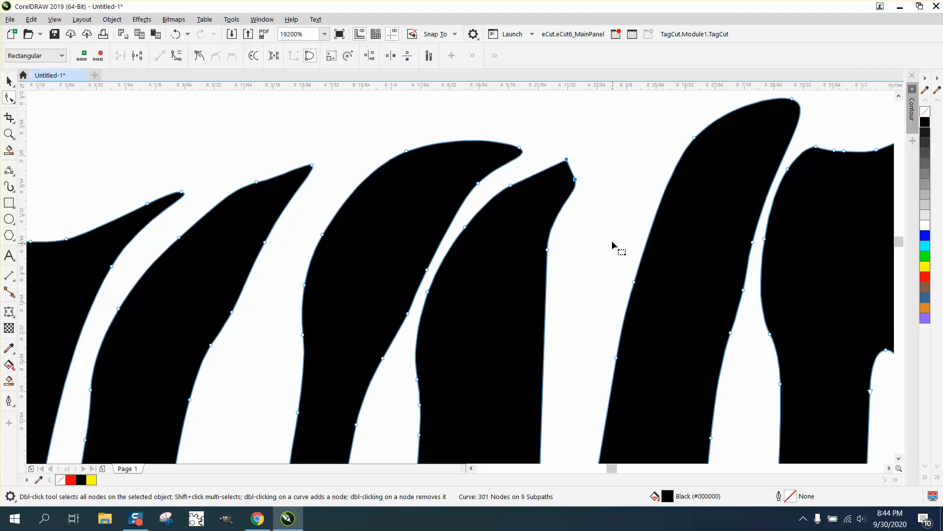
- Add a node on the M's left tip segment, pull it outward into a point, and remove the extra node on the upper edge
{"action": "double_click", "coordinate": [571, 170]}
{"action": "left_click_drag", "start_coordinate": [572, 171], "coordinate": [621, 161]}
{"action": "right_click", "coordinate": [599, 143]}
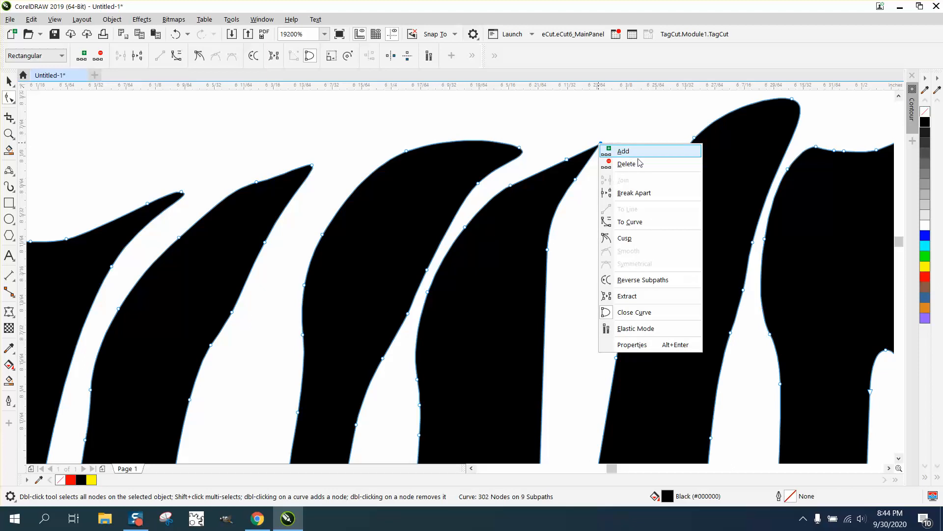
{"action": "left_click", "coordinate": [630, 222]}
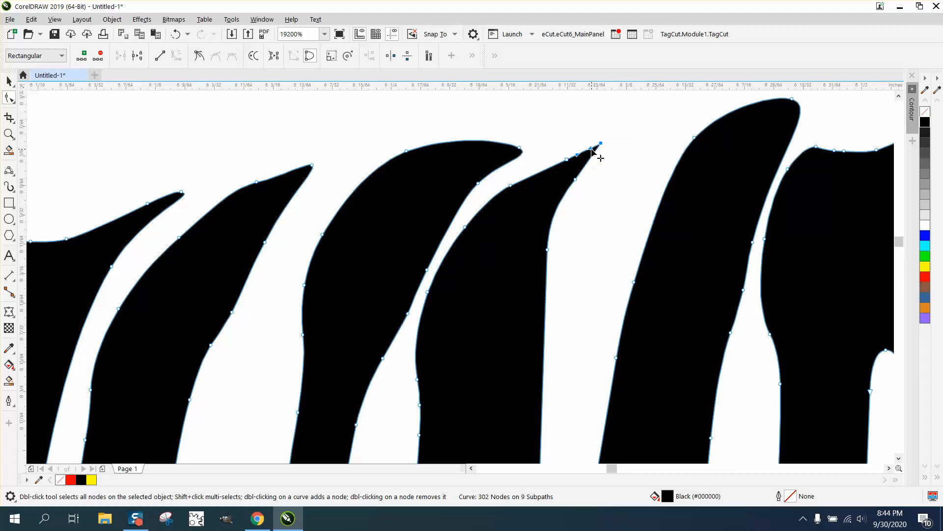
{"action": "left_click_drag", "start_coordinate": [590, 149], "coordinate": [565, 143]}
{"action": "key", "text": "Delete"}
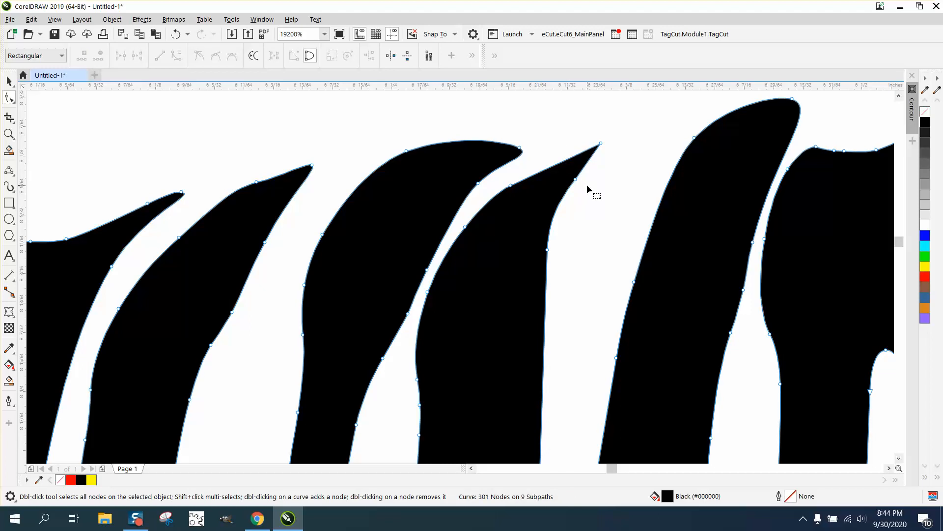
- Make the point of the M's left stroke a cusp node and bulge its upper edge outward with the curve handle
{"action": "left_click", "coordinate": [575, 179]}
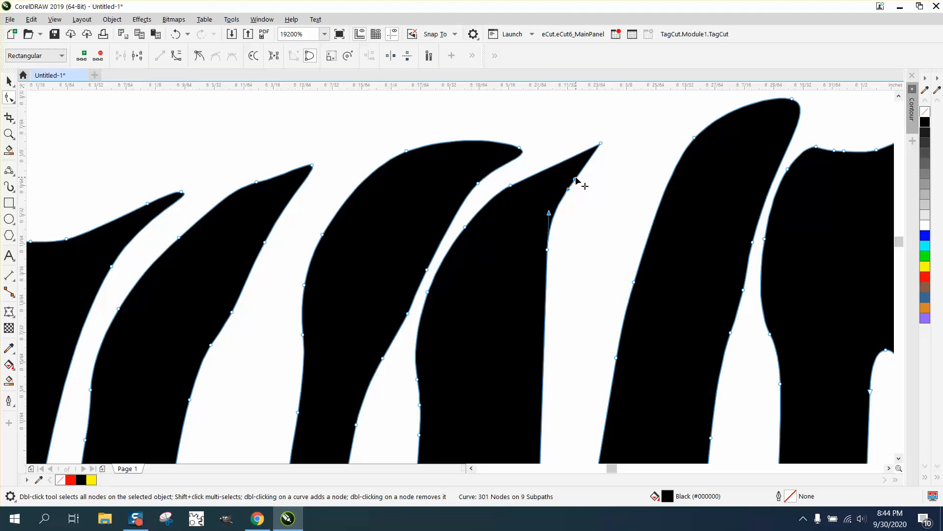
{"action": "left_click_drag", "start_coordinate": [606, 152], "coordinate": [608, 151]}
{"action": "right_click", "coordinate": [603, 147]}
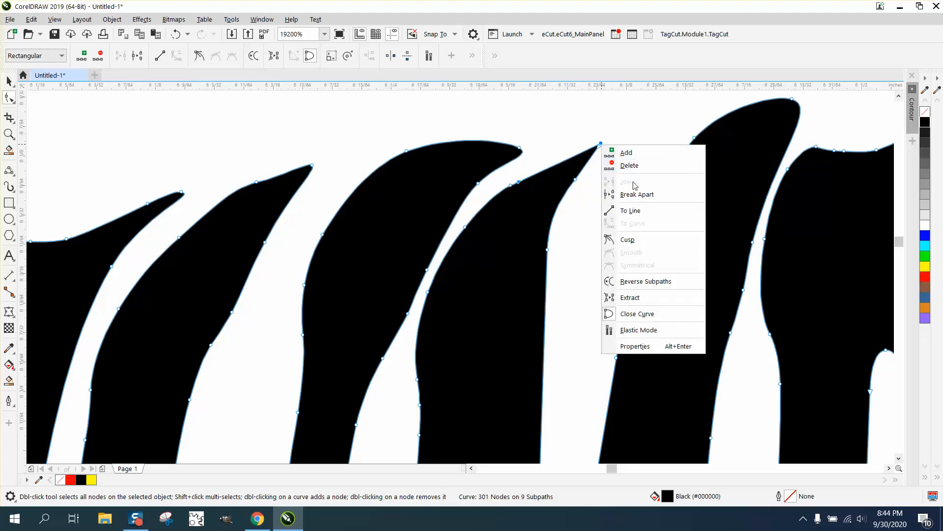
{"action": "left_click", "coordinate": [627, 239]}
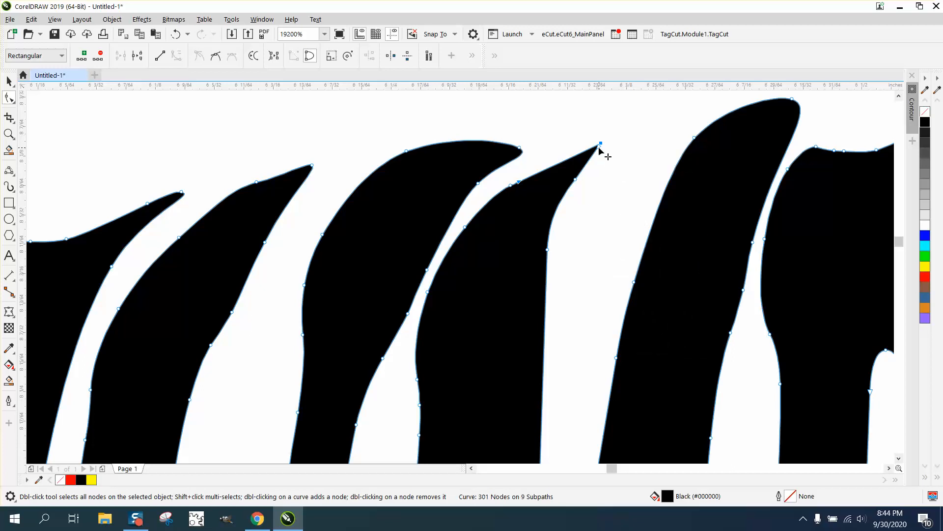
{"action": "left_click_drag", "start_coordinate": [604, 149], "coordinate": [565, 142]}
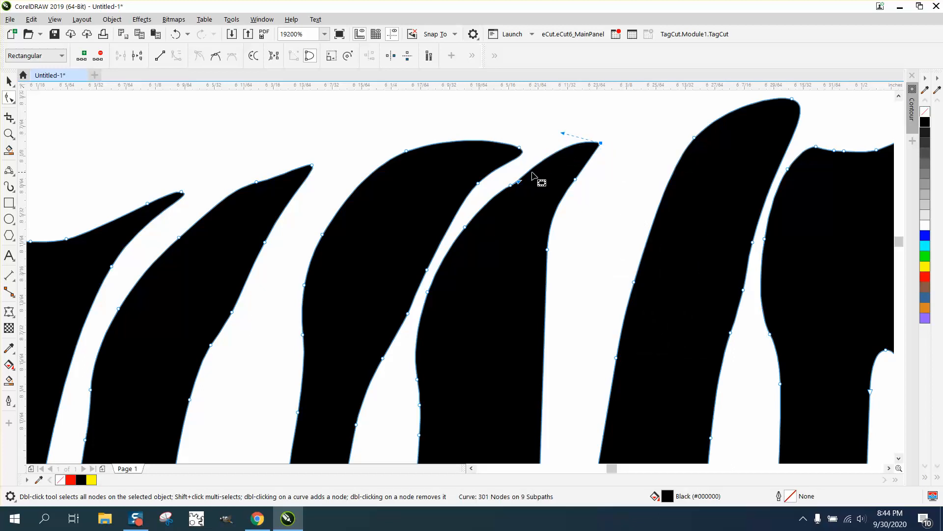
- Delete the two surplus nodes on the upper outer edge of the first P in the upper word
{"action": "scroll", "coordinate": [533, 177], "scroll_direction": "down", "scroll_amount": 1}
{"action": "scroll", "coordinate": [530, 175], "scroll_direction": "down", "scroll_amount": 1}
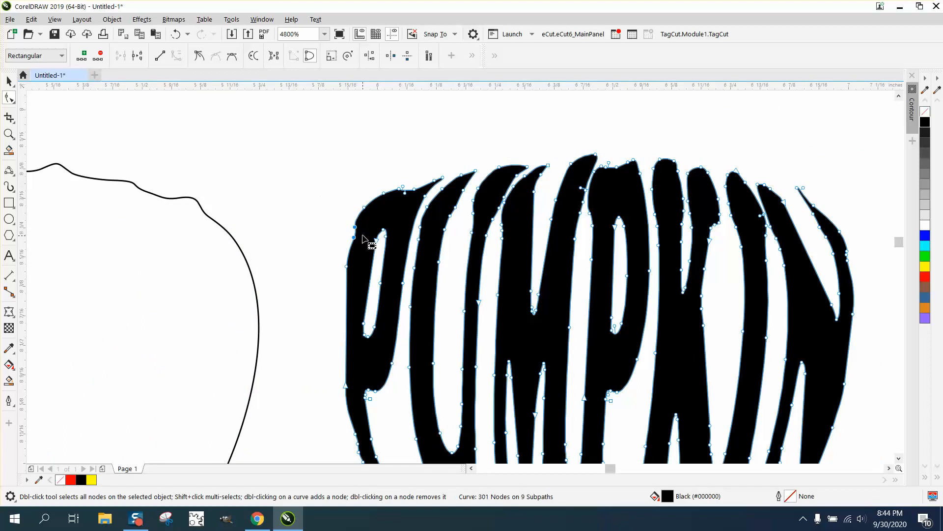
{"action": "key", "text": "Delete"}
- Move the reference picture upward, clear of the pumpkin outlines and words
{"action": "scroll", "coordinate": [351, 229], "scroll_direction": "down", "scroll_amount": 1}
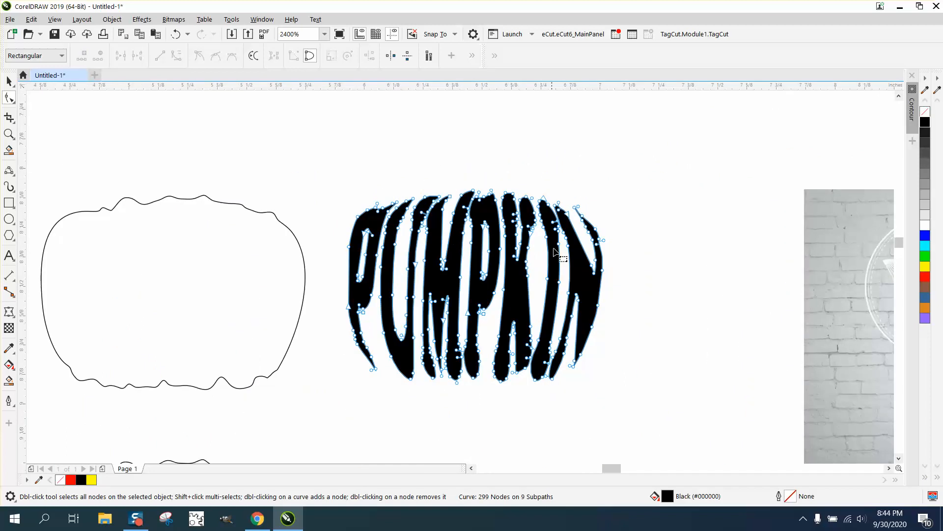
{"action": "left_click", "coordinate": [9, 81]}
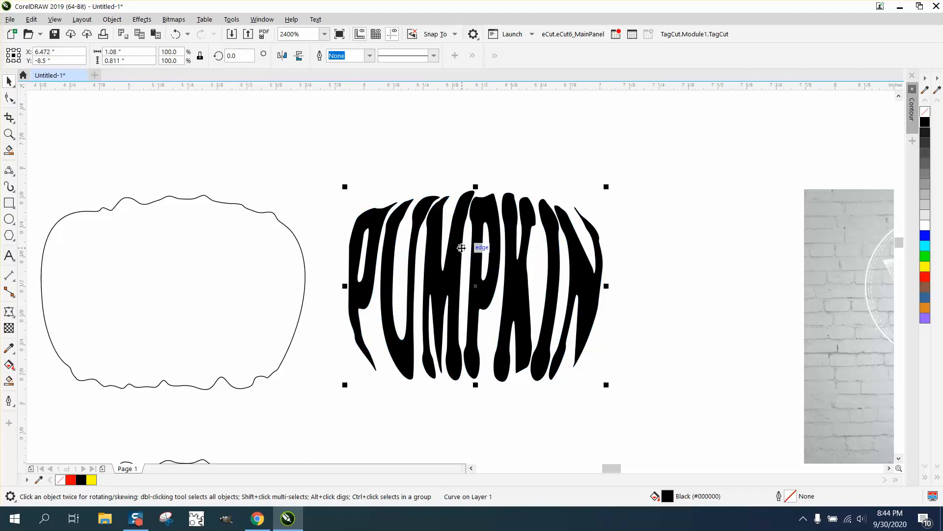
{"action": "scroll", "coordinate": [461, 247], "scroll_direction": "down", "scroll_amount": 1}
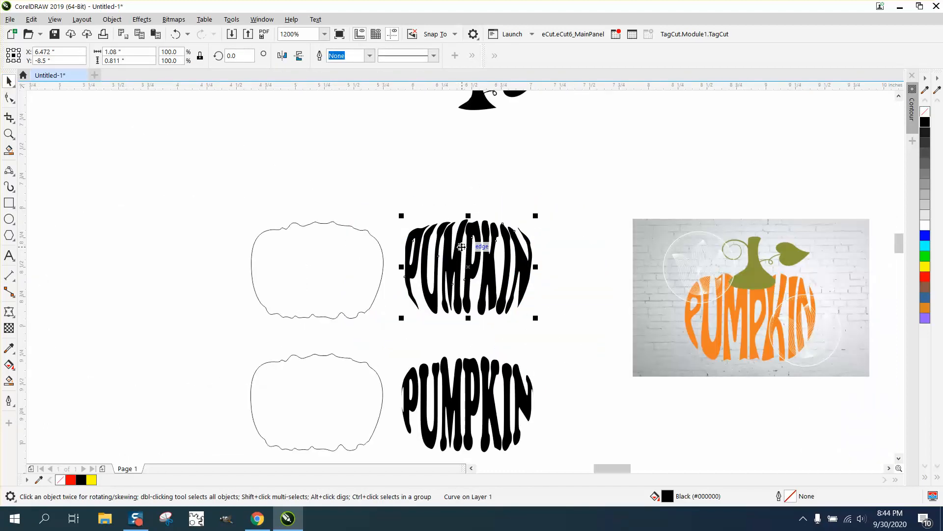
{"action": "scroll", "coordinate": [462, 245], "scroll_direction": "down", "scroll_amount": 1}
{"action": "scroll", "coordinate": [461, 244], "scroll_direction": "down", "scroll_amount": 1}
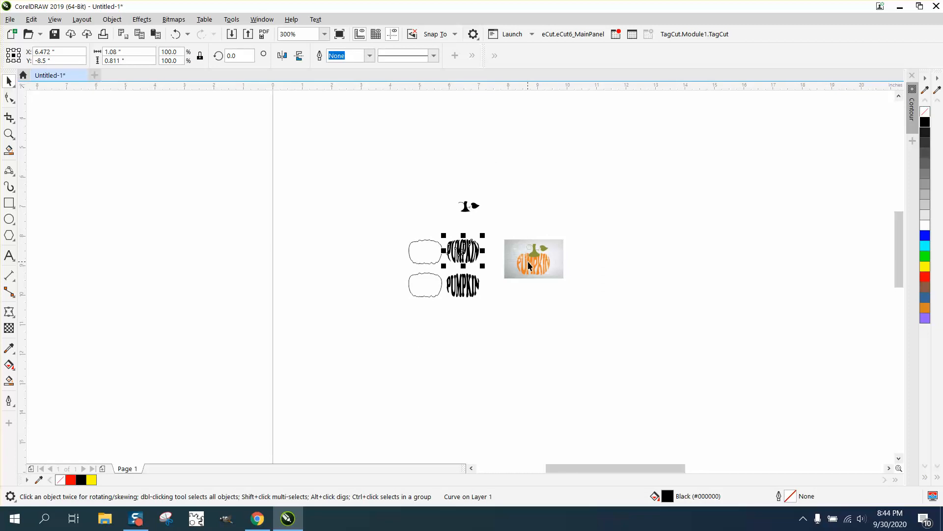
{"action": "left_click_drag", "start_coordinate": [533, 261], "coordinate": [533, 183]}
- Centre the upper word and its pumpkin outline together on the page, and move the stem with leaf close to them
{"action": "left_click", "coordinate": [461, 251]}
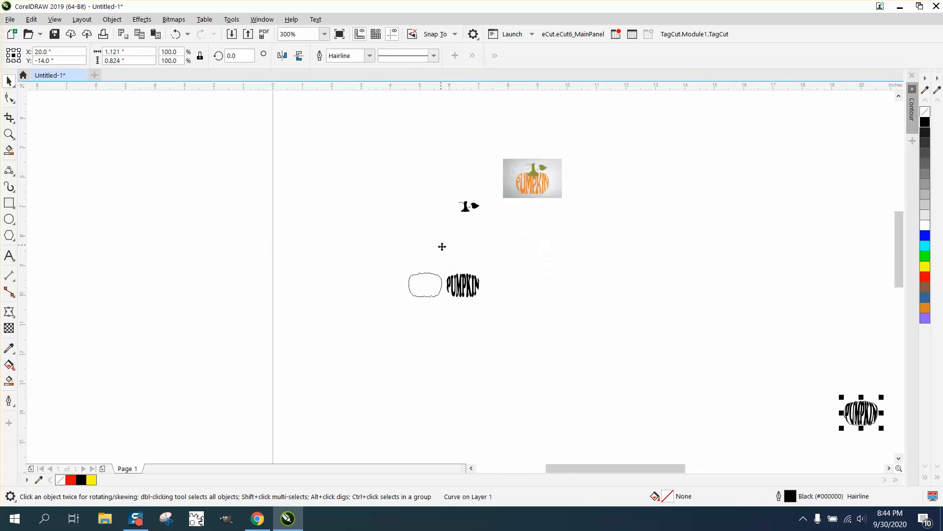
{"action": "left_click_drag", "start_coordinate": [452, 192], "coordinate": [824, 367]}
- Raise the top of the U's right stroke to follow the pumpkin outline, and move the M's left tip down inside the outline
{"action": "left_click", "coordinate": [9, 134]}
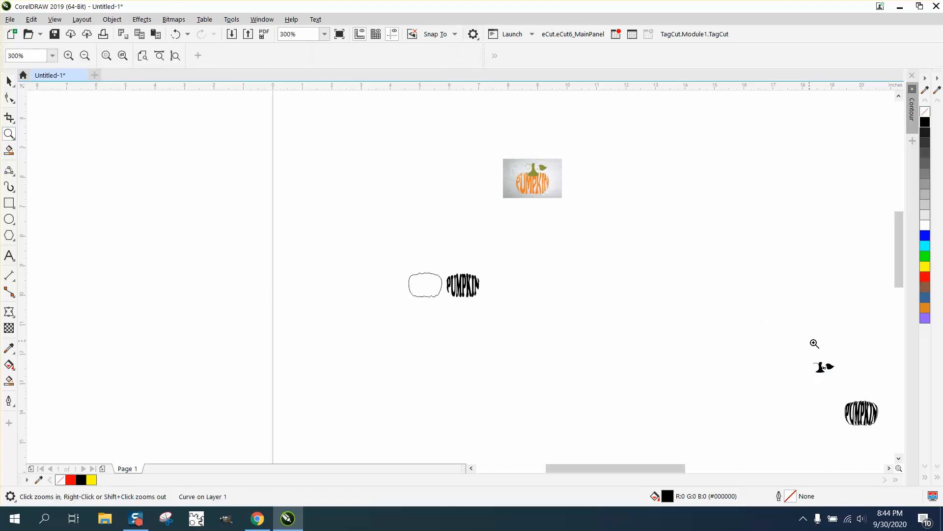
{"action": "left_click_drag", "start_coordinate": [852, 396], "coordinate": [885, 429]}
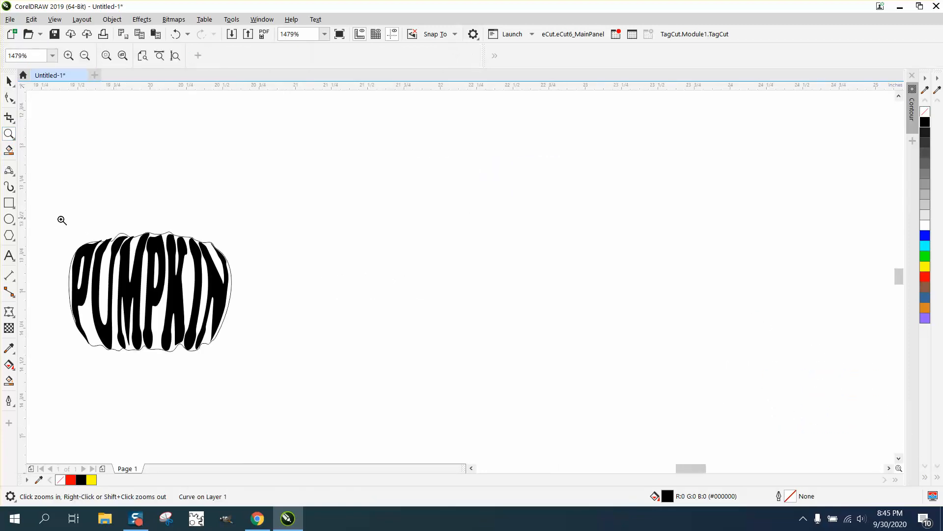
{"action": "left_click_drag", "start_coordinate": [62, 220], "coordinate": [327, 375]}
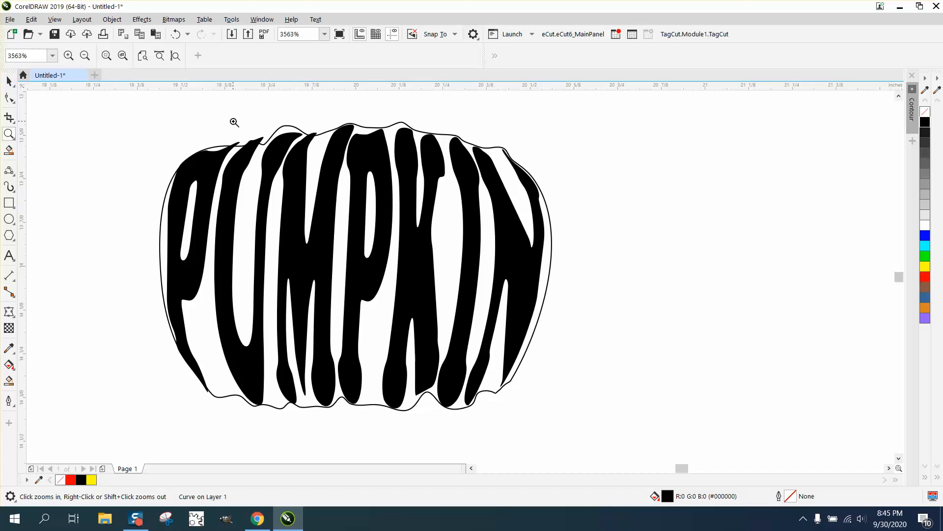
{"action": "left_click_drag", "start_coordinate": [234, 123], "coordinate": [457, 188]}
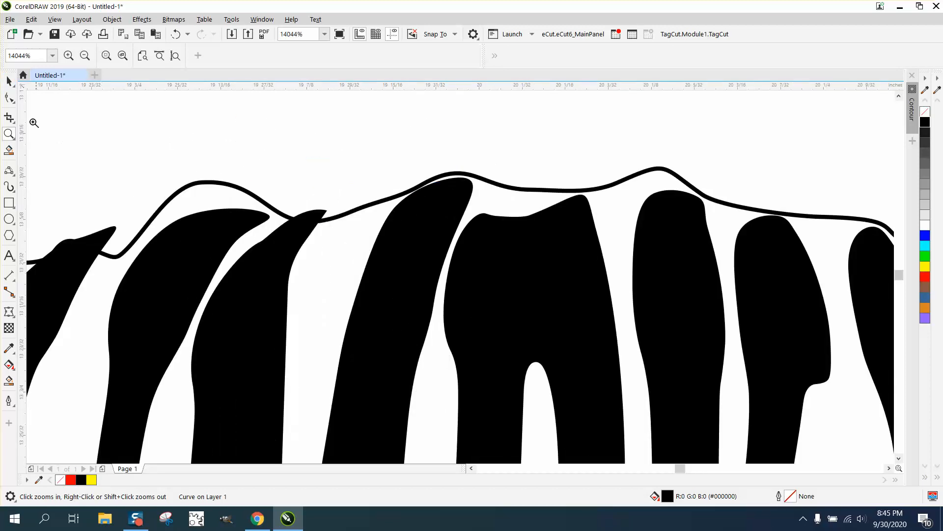
{"action": "left_click", "coordinate": [9, 98]}
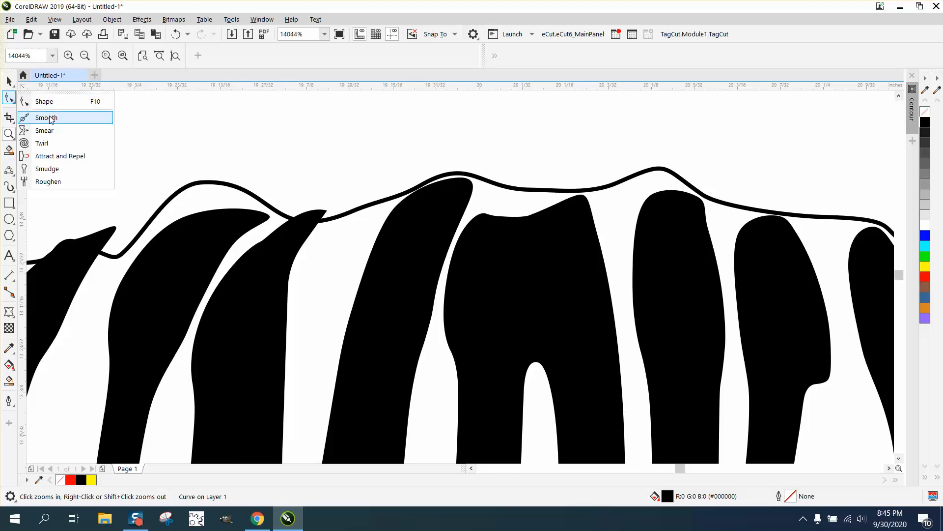
{"action": "left_click", "coordinate": [42, 101]}
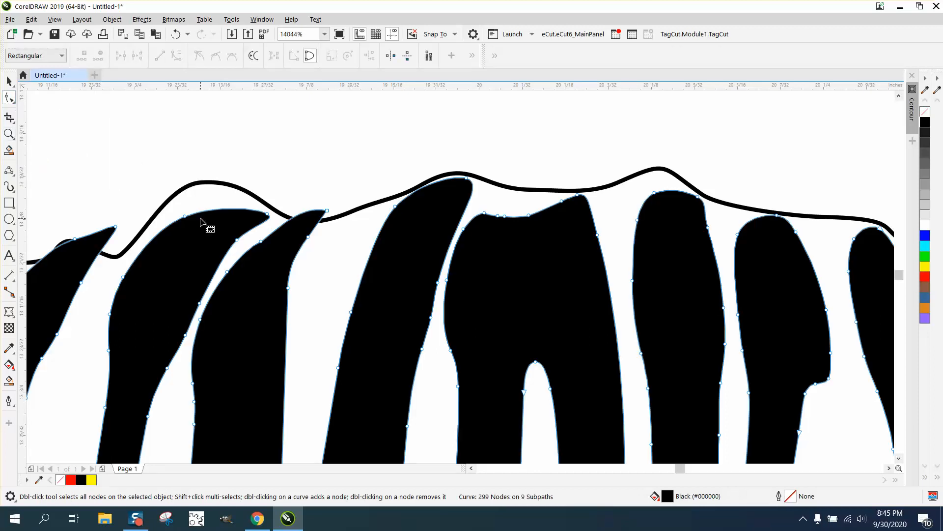
{"action": "left_click_drag", "start_coordinate": [187, 218], "coordinate": [200, 194]}
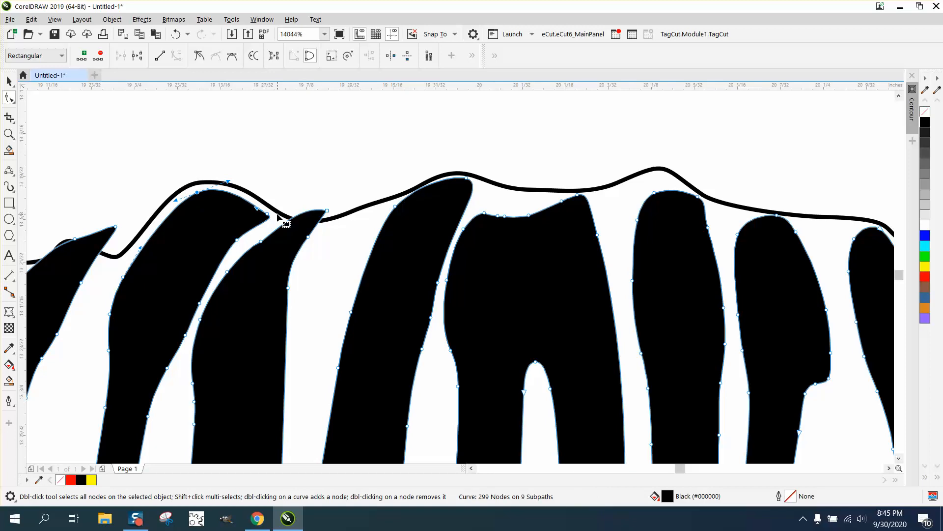
{"action": "left_click_drag", "start_coordinate": [326, 213], "coordinate": [337, 229]}
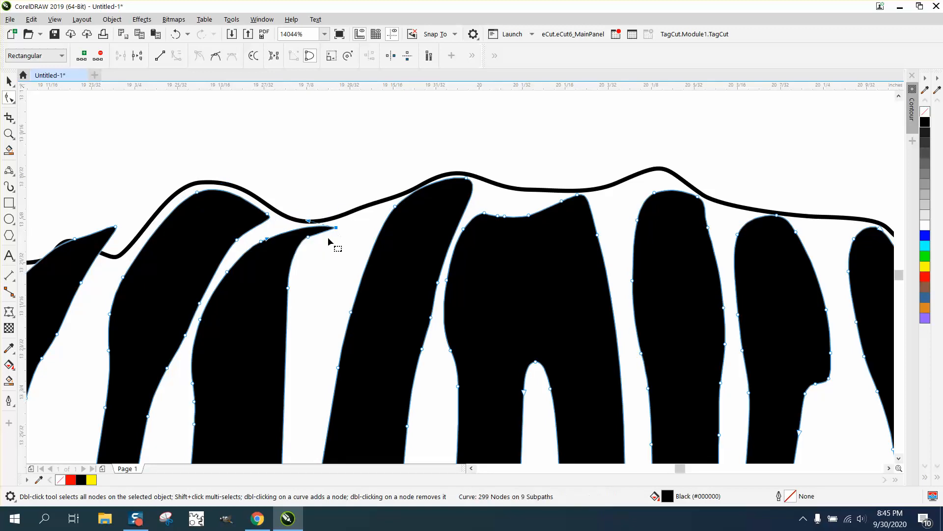
- Move the pointed upper tip of the first P down inside the pumpkin outline by shifting its tip nodes together
{"action": "scroll", "coordinate": [486, 231], "scroll_direction": "down", "scroll_amount": 2}
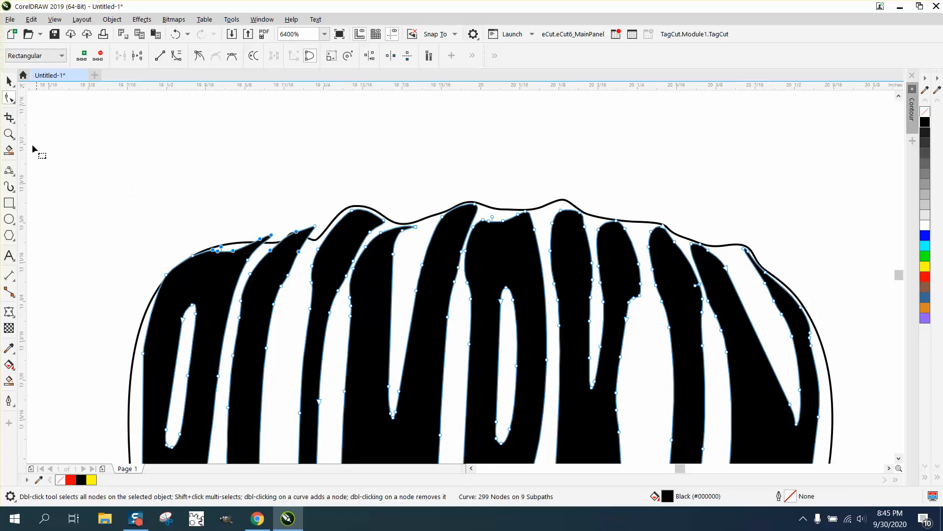
{"action": "left_click", "coordinate": [8, 134]}
{"action": "left_click_drag", "start_coordinate": [241, 212], "coordinate": [344, 272]}
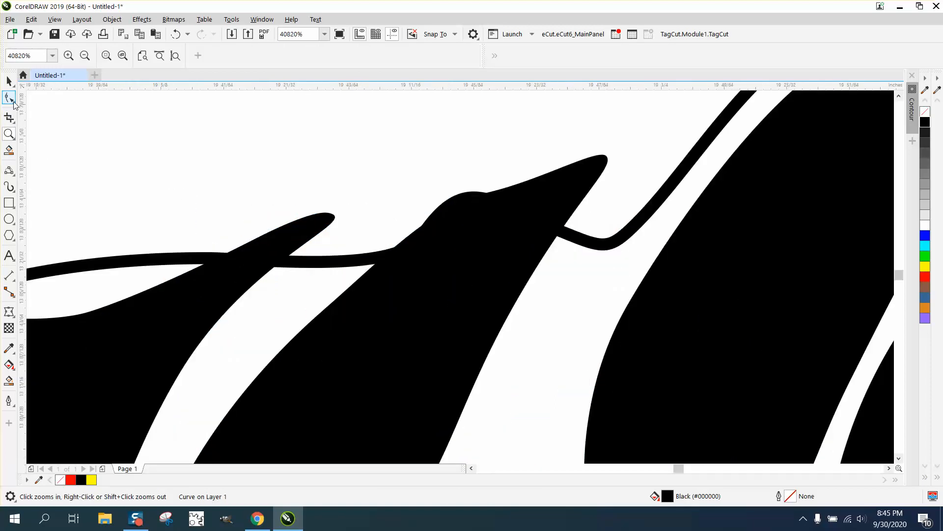
{"action": "left_click", "coordinate": [9, 97]}
{"action": "left_click_drag", "start_coordinate": [239, 204], "coordinate": [366, 269]}
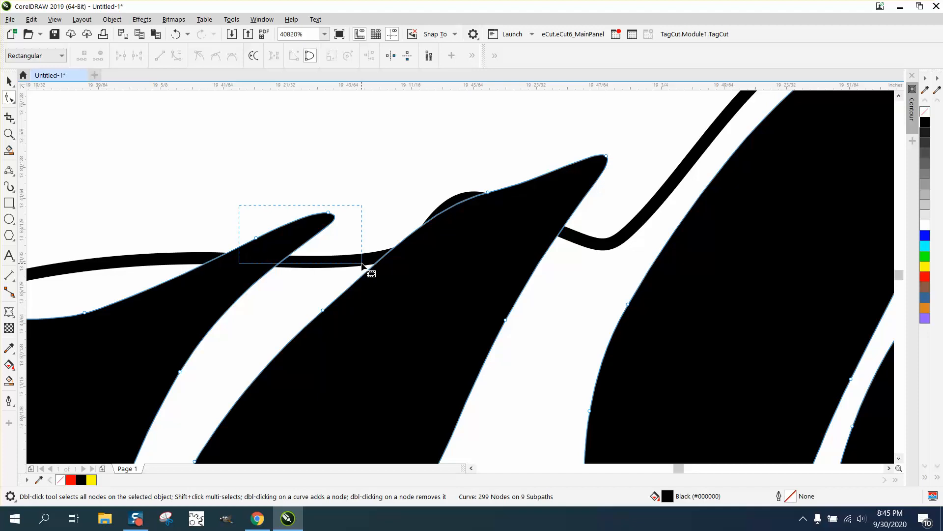
{"action": "left_click_drag", "start_coordinate": [328, 214], "coordinate": [295, 249]}
{"action": "left_click_drag", "start_coordinate": [260, 277], "coordinate": [255, 275]}
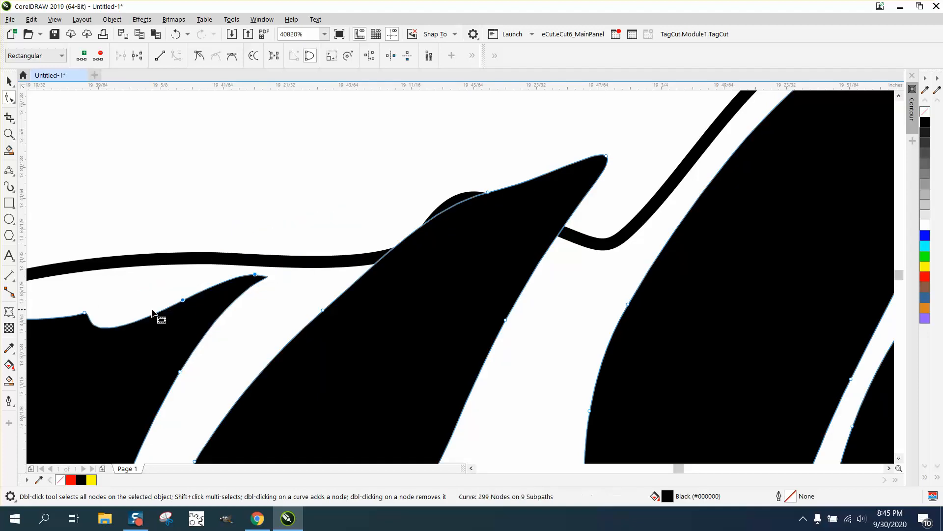
- Smooth the first P's upper edge by deleting the notch node, moving the neighbouring node toward the outline, and levelling its curve handle
{"action": "left_click", "coordinate": [85, 312]}
{"action": "key", "text": "Delete"}
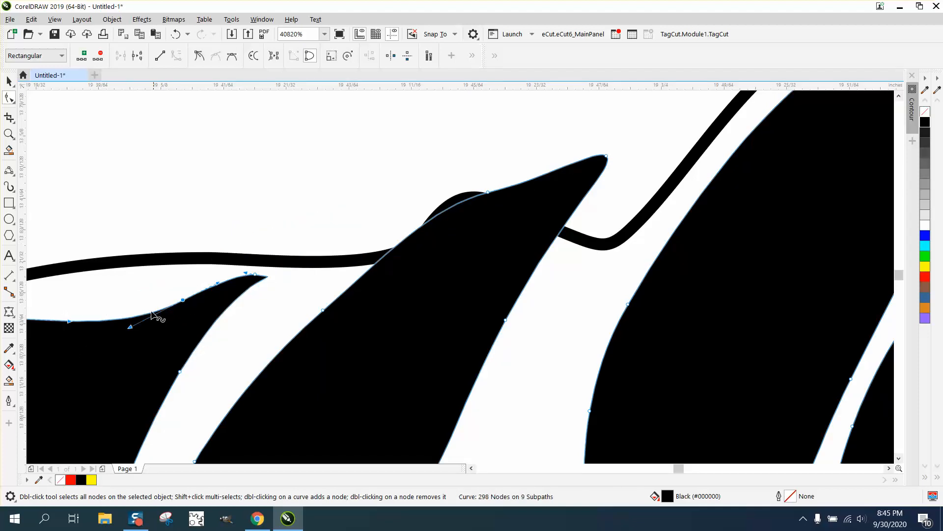
{"action": "left_click_drag", "start_coordinate": [185, 301], "coordinate": [133, 285]}
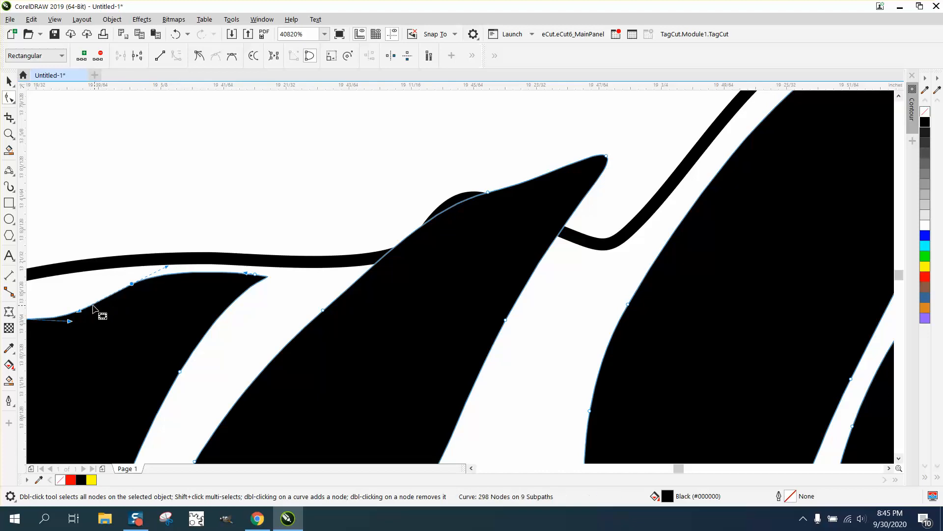
{"action": "left_click_drag", "start_coordinate": [77, 311], "coordinate": [69, 284]}
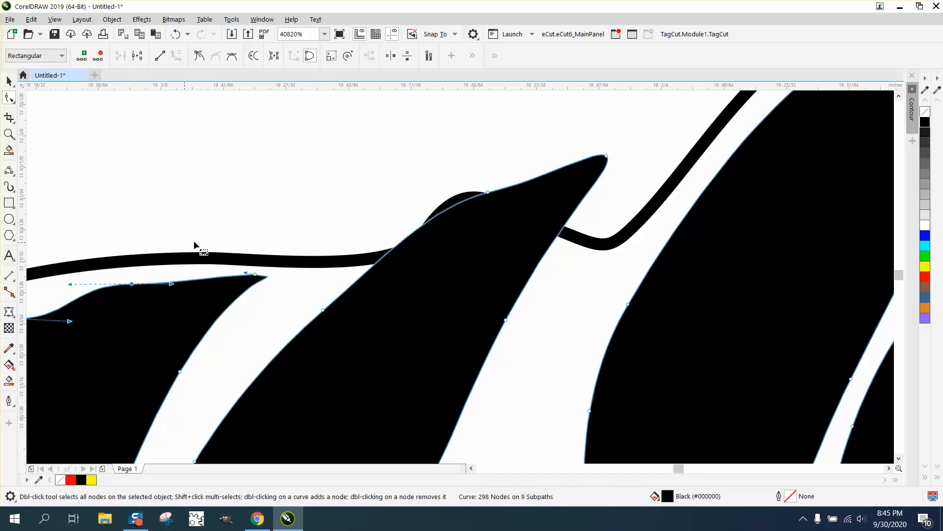
- Delete the surplus nodes on the first P's upper-left edge so the curve runs smoothly along the pumpkin outline
{"action": "scroll", "coordinate": [194, 240], "scroll_direction": "down", "scroll_amount": 2}
{"action": "left_click_drag", "start_coordinate": [122, 270], "coordinate": [146, 258]}
{"action": "key", "text": "Delete"}
{"action": "left_click", "coordinate": [101, 272]}
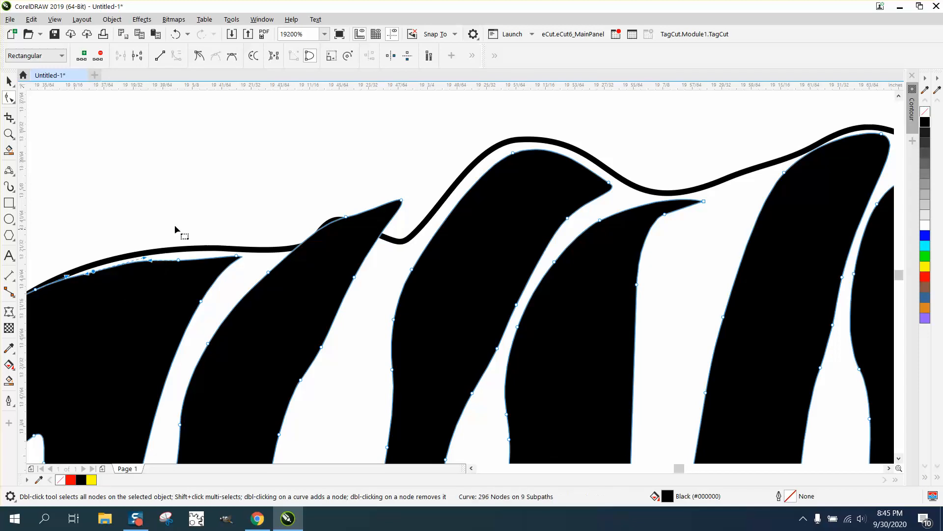
- Pull the tip and upper-edge nodes of the U's left stroke down so the stroke fits inside the pumpkin outline
{"action": "left_click", "coordinate": [394, 210]}
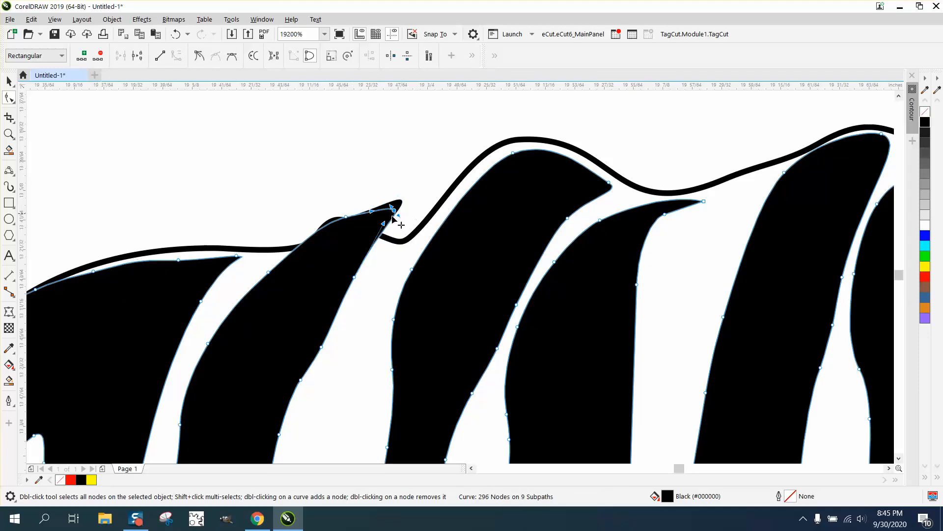
{"action": "left_click_drag", "start_coordinate": [392, 216], "coordinate": [363, 261]}
{"action": "left_click_drag", "start_coordinate": [346, 217], "coordinate": [356, 250]}
{"action": "scroll", "coordinate": [297, 219], "scroll_direction": "down", "scroll_amount": 1}
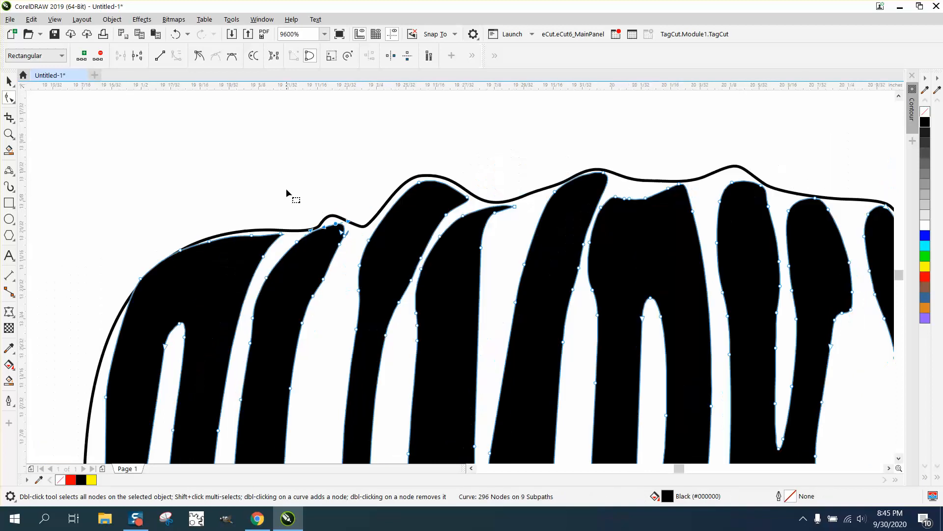
{"action": "scroll", "coordinate": [296, 196], "scroll_direction": "down", "scroll_amount": 1}
{"action": "scroll", "coordinate": [274, 216], "scroll_direction": "down", "scroll_amount": 1}
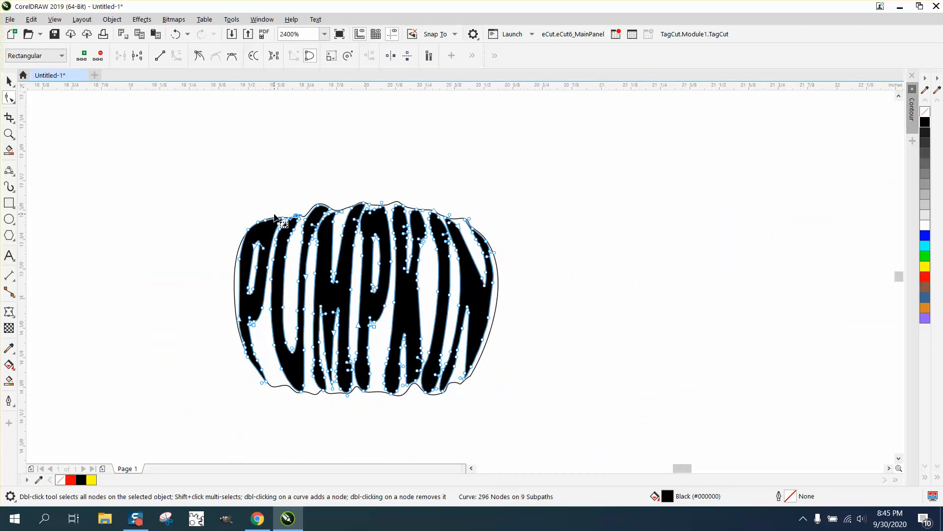
- Move the pumpkin outline 2 inches to the right, clear of the PUMPKIN lettering, using a 2-inch nudge distance
{"action": "left_click", "coordinate": [10, 84]}
{"action": "left_click", "coordinate": [173, 146]}
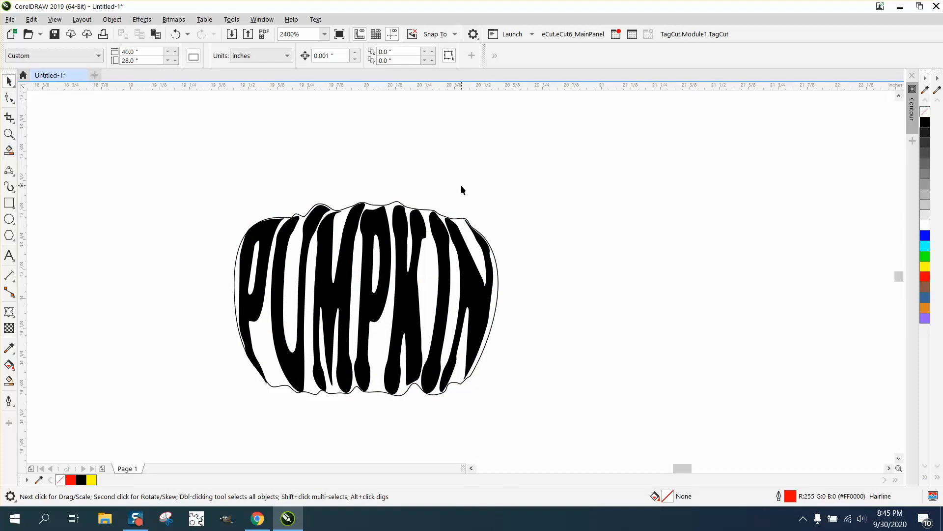
{"action": "left_click", "coordinate": [399, 214]}
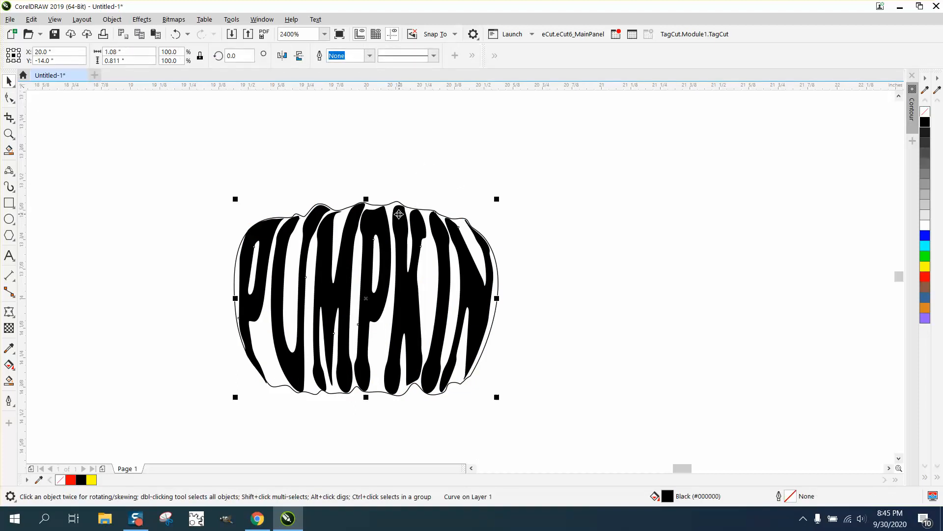
{"action": "left_click", "coordinate": [303, 163]}
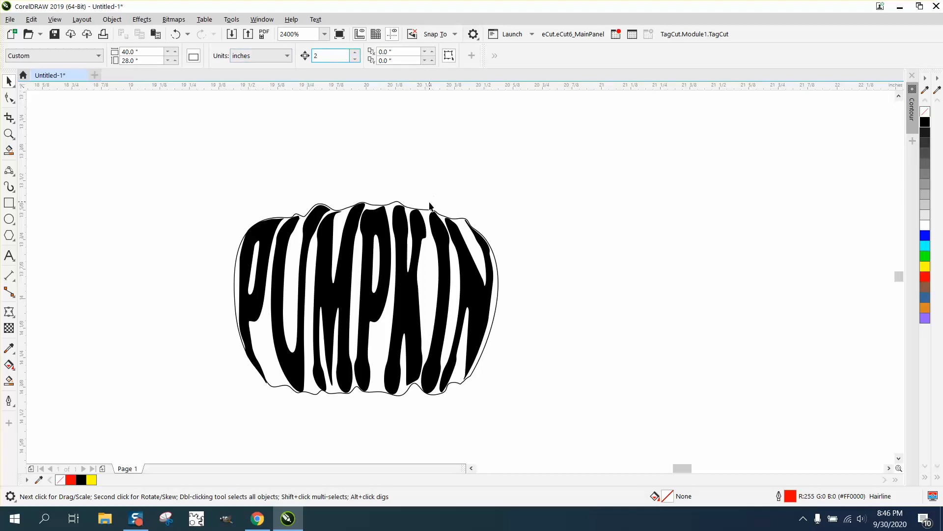
{"action": "left_click", "coordinate": [427, 210]}
{"action": "key", "text": "shift+Right"}
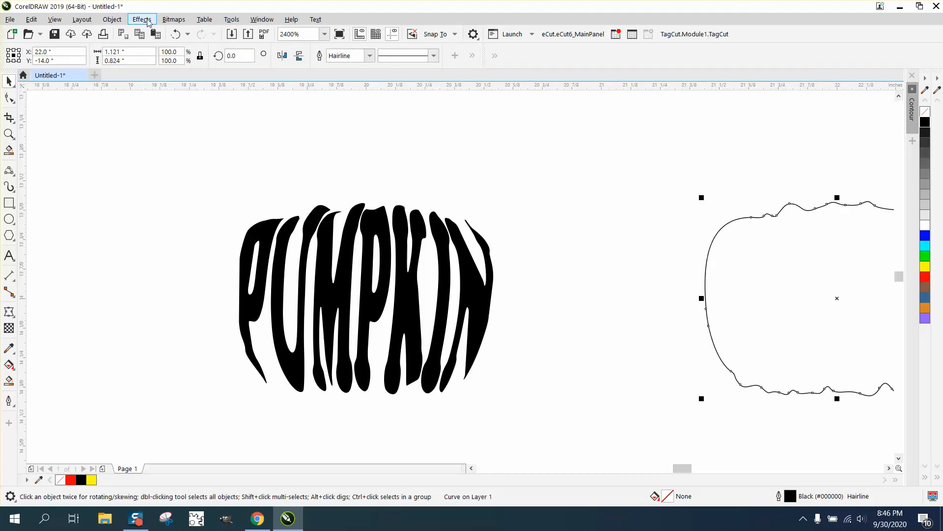
- Configure the contour for the pumpkin outline as an outside contour with 1 step
{"action": "left_click", "coordinate": [913, 109]}
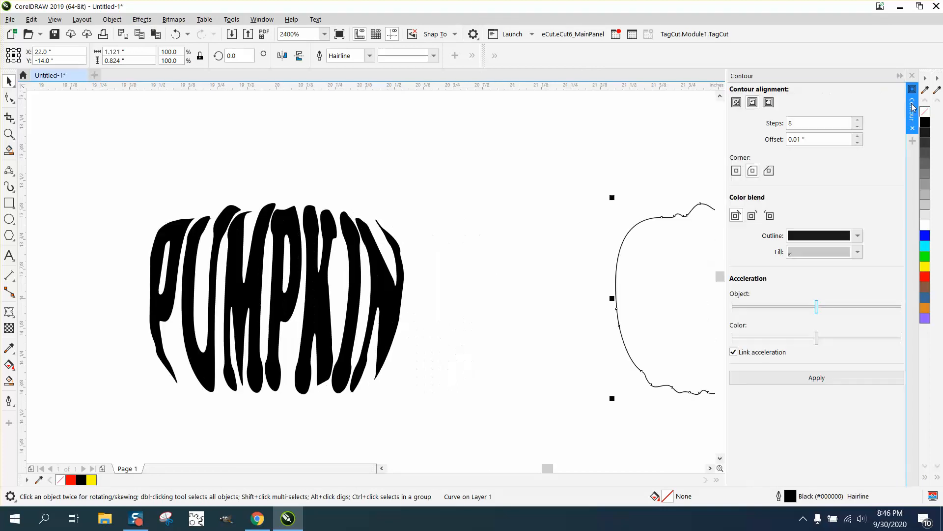
{"action": "left_click", "coordinate": [769, 102]}
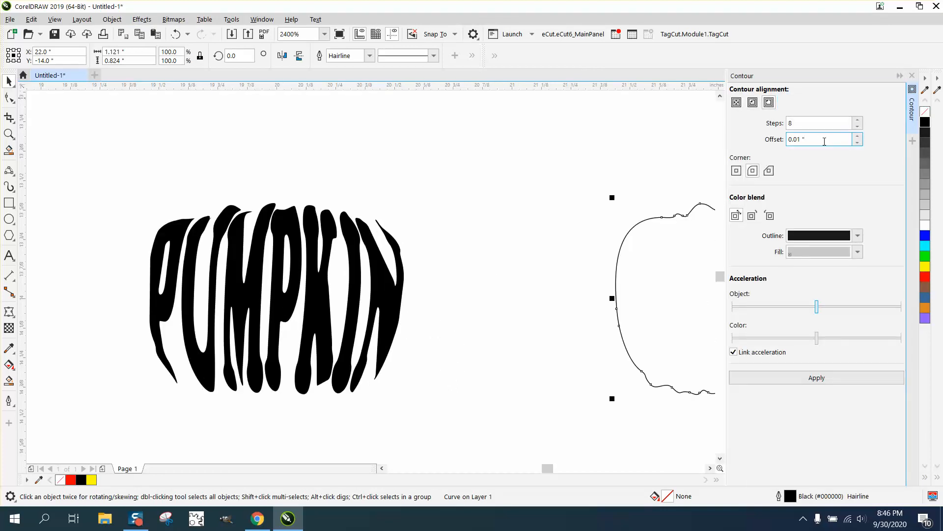
{"action": "left_click", "coordinate": [850, 125]}
{"action": "left_click", "coordinate": [858, 126]}
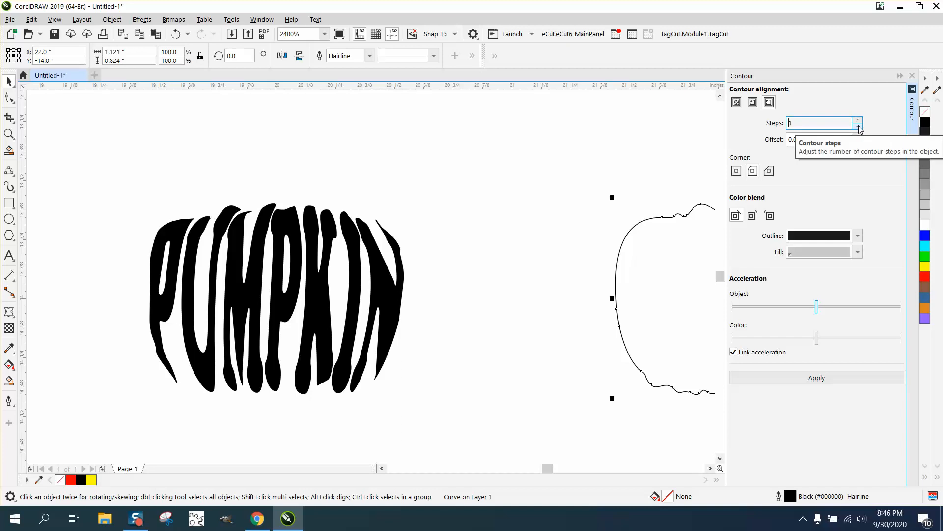
{"action": "left_click", "coordinate": [810, 378]}
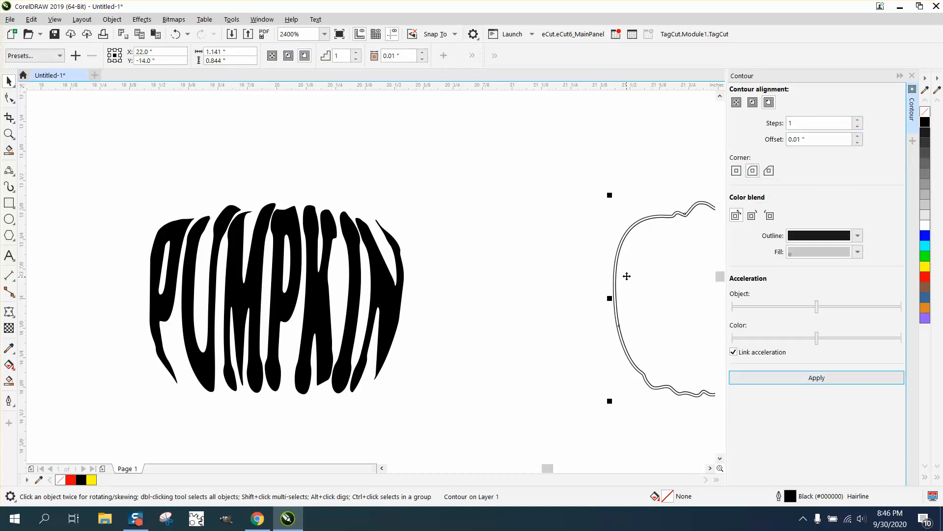
{"action": "left_click", "coordinate": [797, 141]}
{"action": "left_click", "coordinate": [175, 34]}
- Apply the contour to the pumpkin outline with an offset of 0.02 inches
{"action": "double_click", "coordinate": [792, 139]}
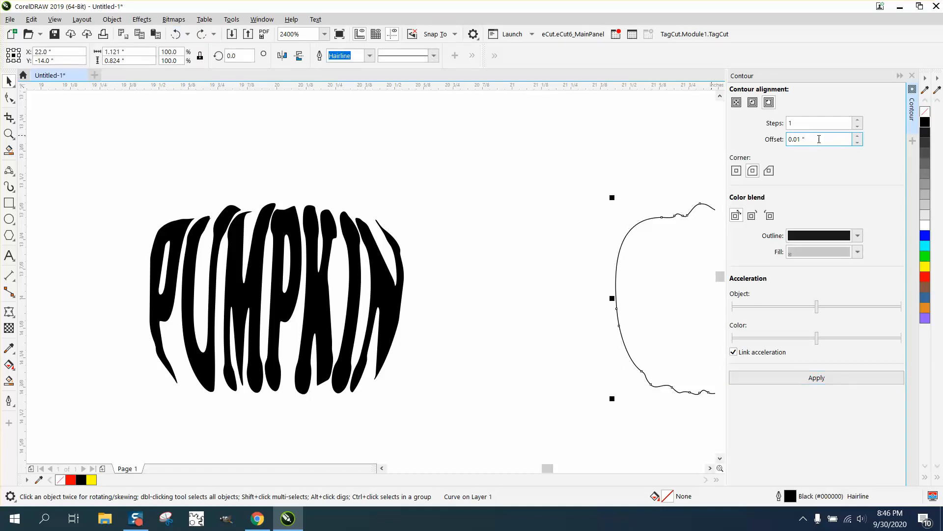
{"action": "type", "text": ".02"}
{"action": "left_click", "coordinate": [867, 376]}
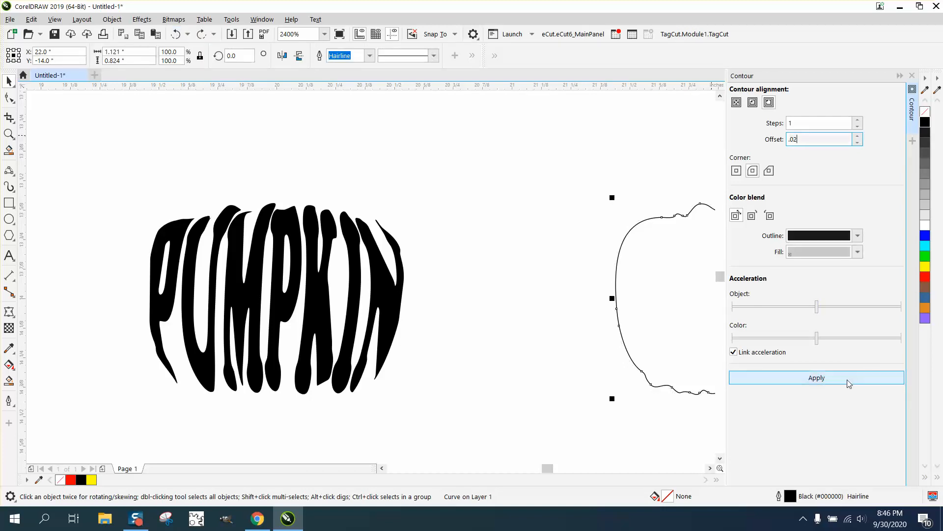
- Break the contour apart and delete the original inner pumpkin outline
{"action": "left_click", "coordinate": [113, 20]}
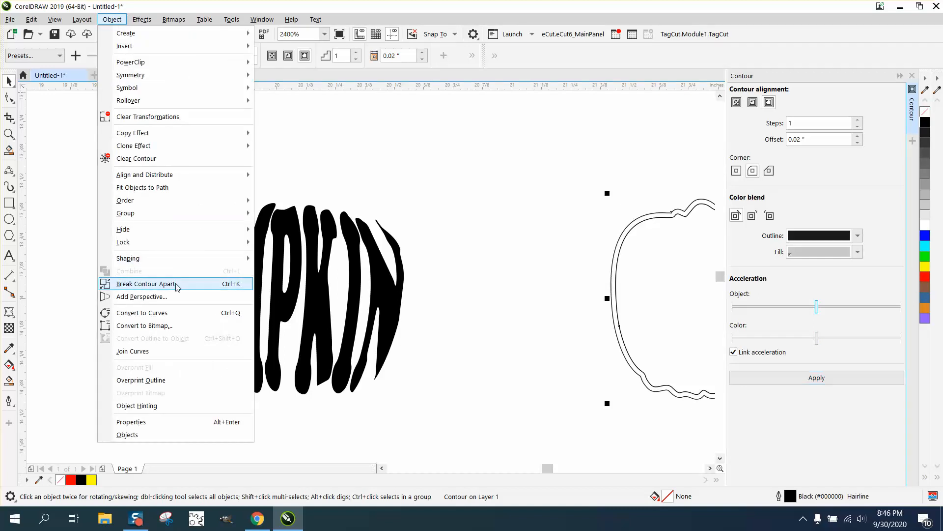
{"action": "left_click", "coordinate": [146, 284]}
{"action": "left_click", "coordinate": [190, 275]}
{"action": "left_click", "coordinate": [645, 242]}
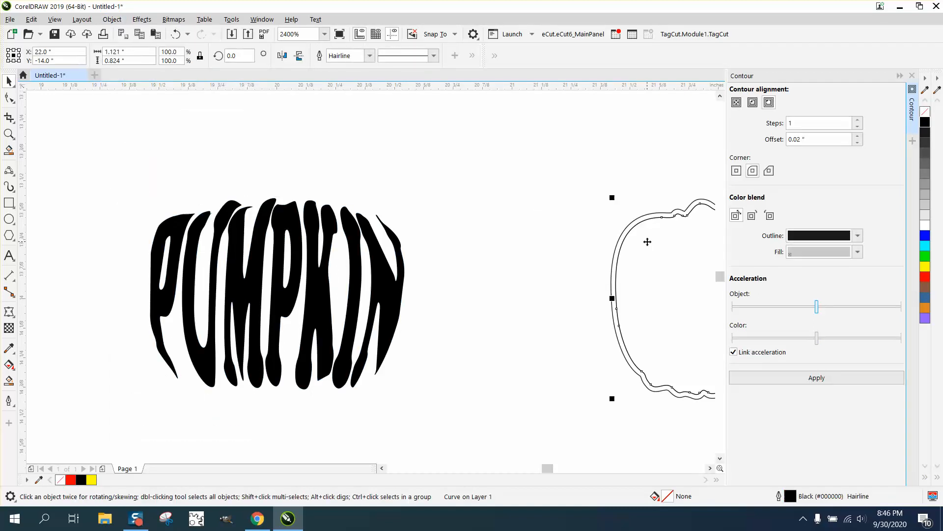
{"action": "key", "text": "Delete"}
- Move the enlarged outline 2 inches left around the lettering, and raise it about 0.024 inches with a 0.001-inch nudge distance
{"action": "left_click", "coordinate": [666, 242]}
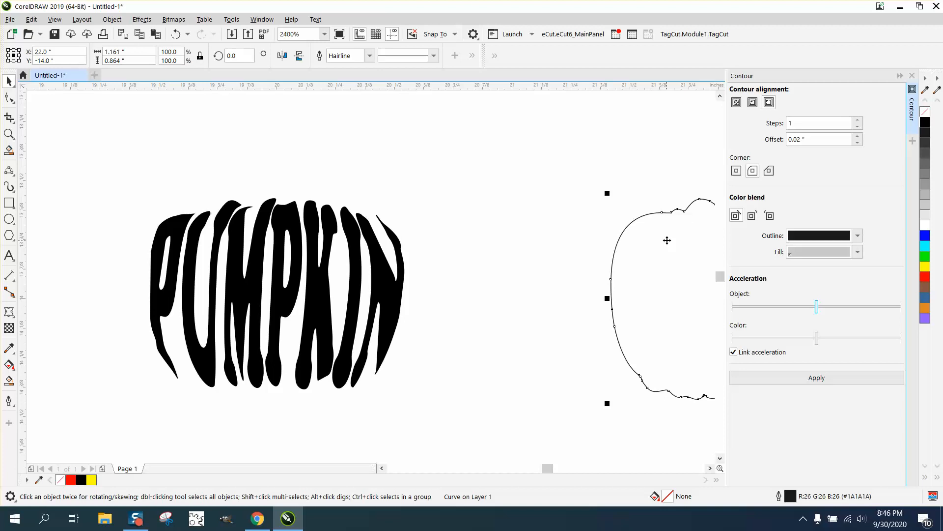
{"action": "key", "text": "Left"}
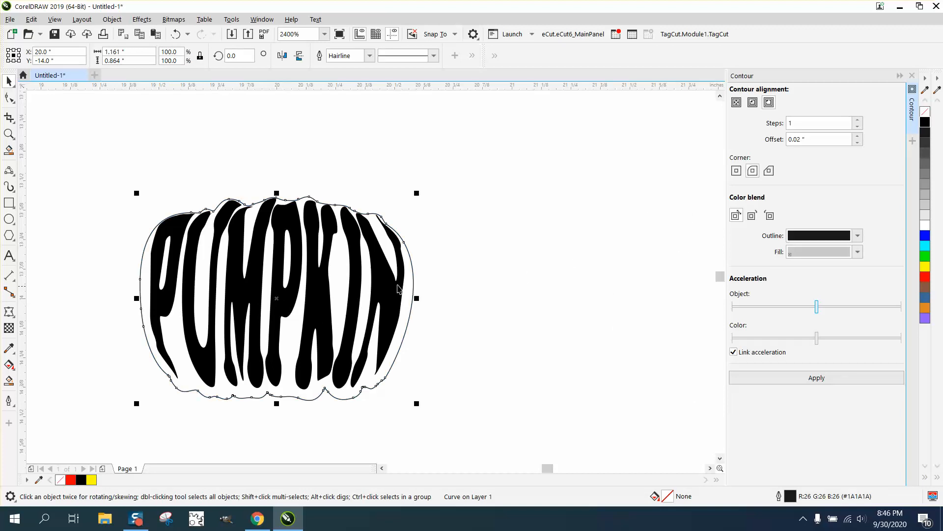
{"action": "left_click", "coordinate": [468, 304]}
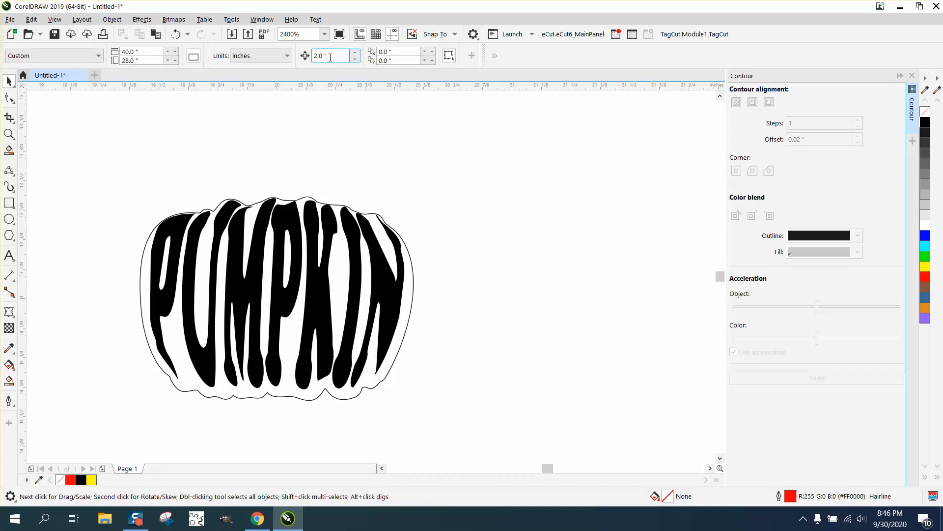
{"action": "double_click", "coordinate": [330, 57]}
{"action": "key", "text": "BackSpace"}
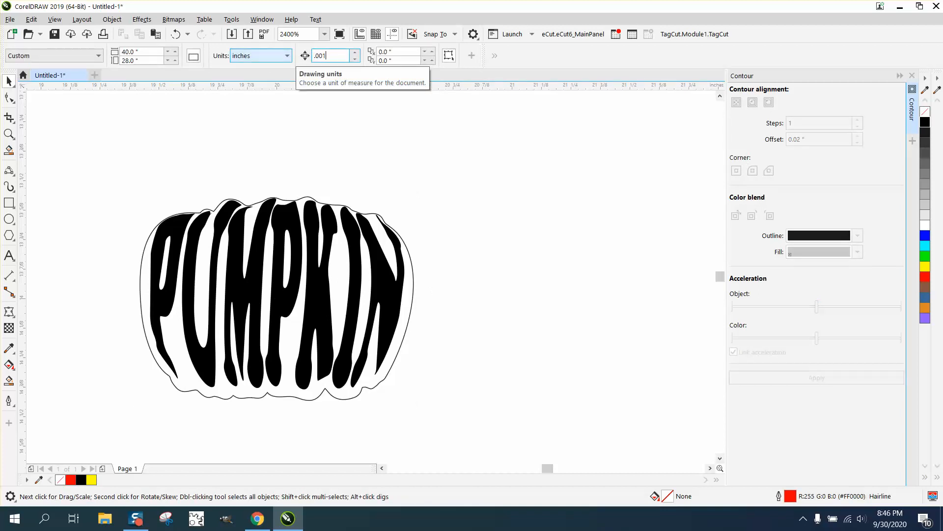
{"action": "left_click", "coordinate": [412, 262]}
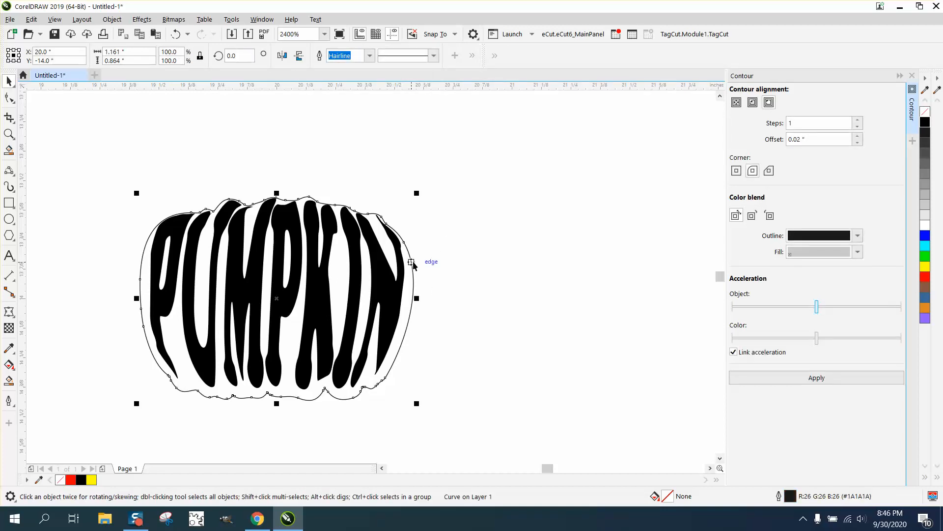
{"action": "key", "text": "Up"}
{"action": "key", "text": "Up"}
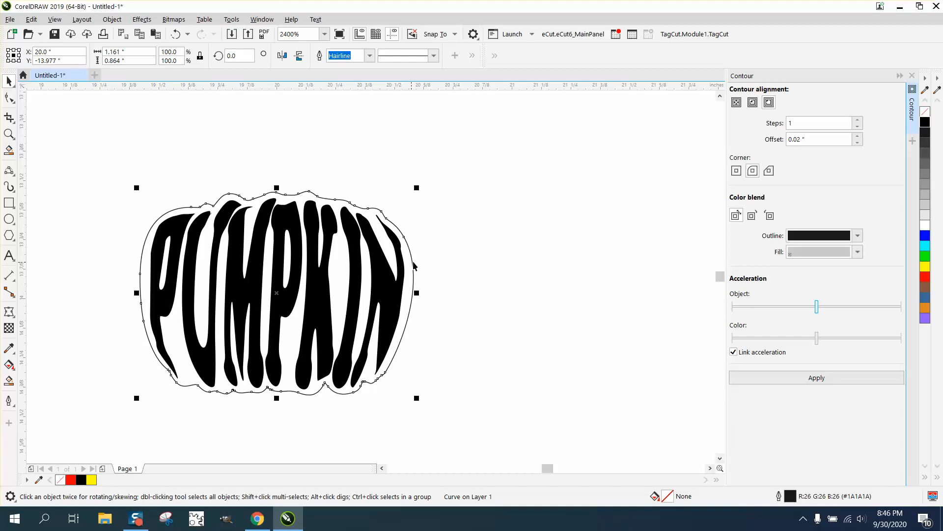
{"action": "key", "text": "Up"}
- Move the stem and leaf graphic onto the pumpkin's top centre so the stem base overlaps the outline
{"action": "scroll", "coordinate": [547, 313], "scroll_direction": "down", "scroll_amount": 1}
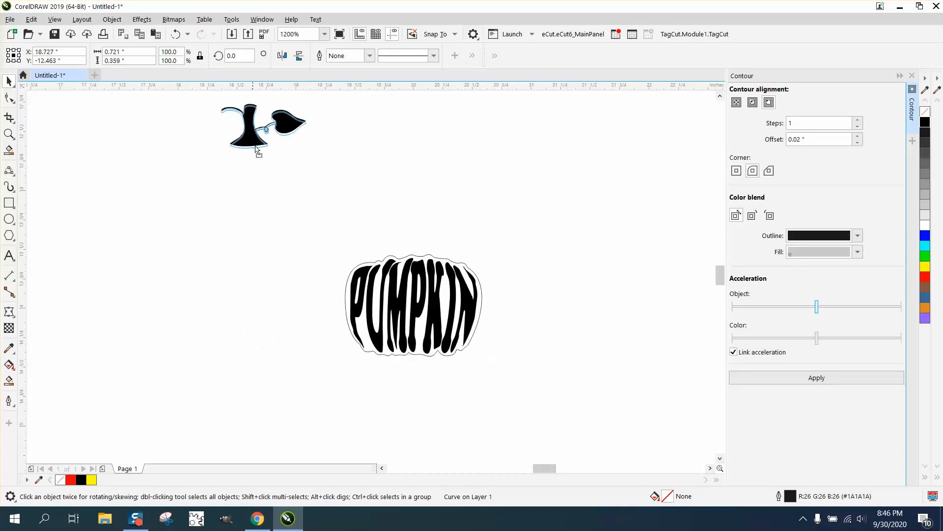
{"action": "left_click_drag", "start_coordinate": [255, 148], "coordinate": [418, 256]}
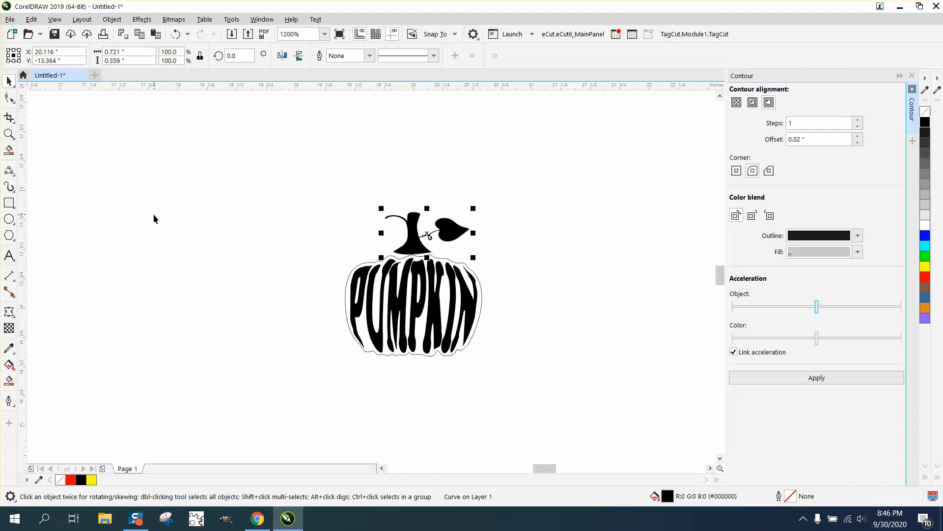
{"action": "left_click", "coordinate": [16, 139]}
{"action": "left_click_drag", "start_coordinate": [369, 191], "coordinate": [516, 321]}
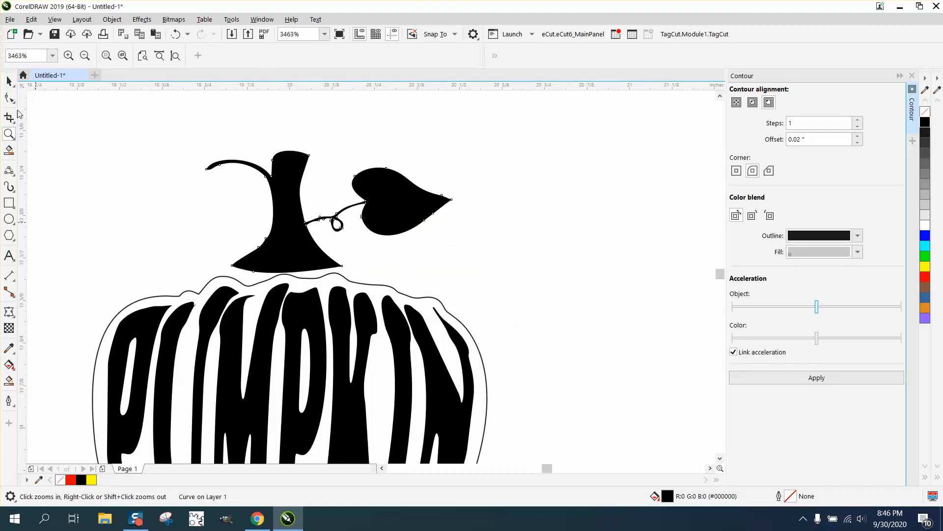
{"action": "left_click", "coordinate": [9, 83]}
{"action": "left_click_drag", "start_coordinate": [288, 263], "coordinate": [289, 273]}
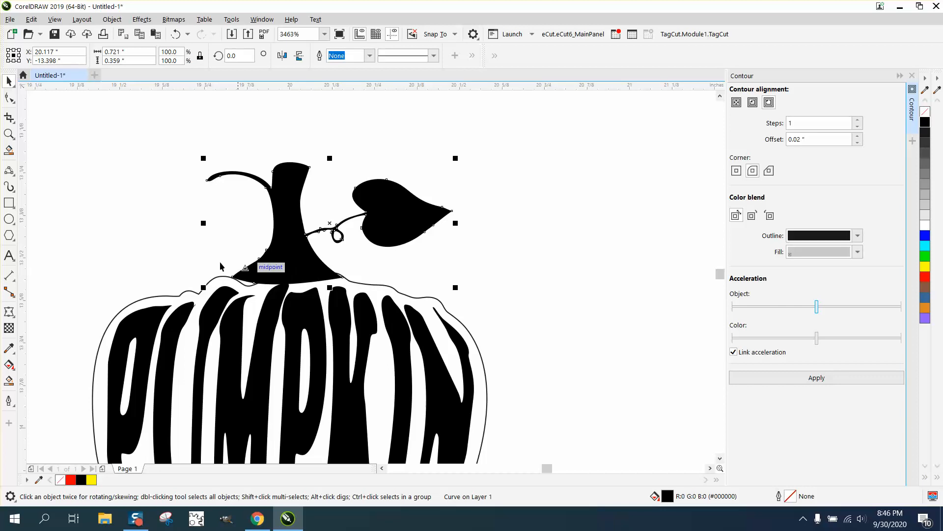
- Move the outline nodes that dip below the stem's left base upward so the curve hides behind the stem
{"action": "left_click", "coordinate": [9, 133]}
{"action": "left_click_drag", "start_coordinate": [224, 248], "coordinate": [398, 344]}
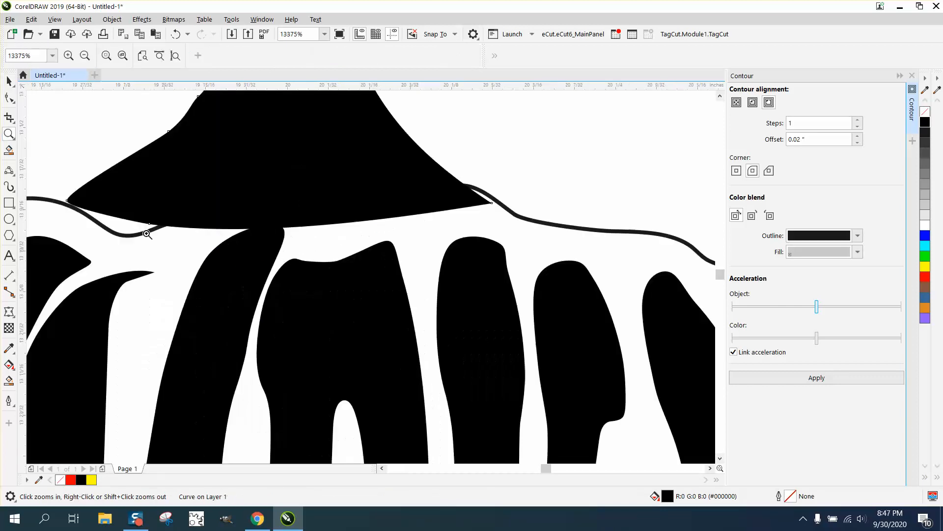
{"action": "left_click", "coordinate": [9, 98]}
{"action": "left_click", "coordinate": [140, 236]}
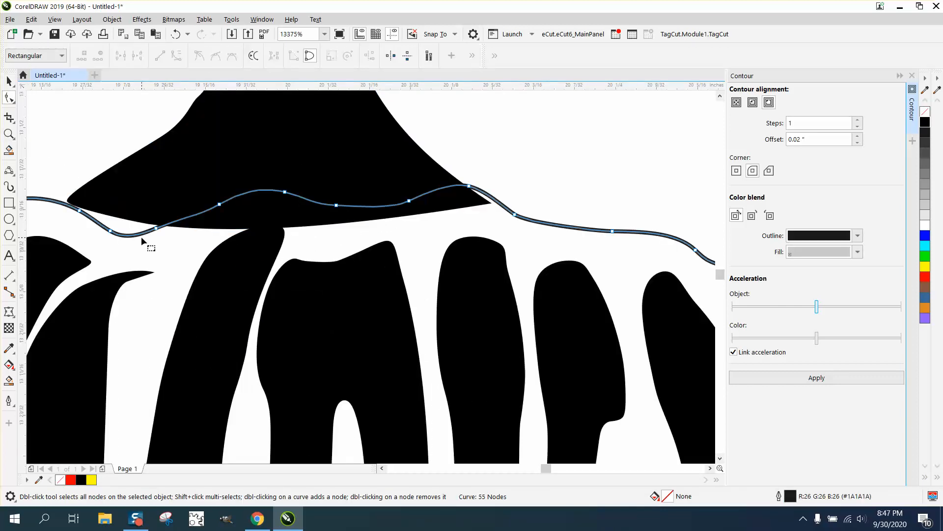
{"action": "mouse_move", "coordinate": [112, 230]}
{"action": "left_mouse_down"}
{"action": "mouse_move", "coordinate": [100, 206]}
{"action": "mouse_move", "coordinate": [85, 212]}
{"action": "mouse_move", "coordinate": [121, 216]}
{"action": "left_mouse_up"}
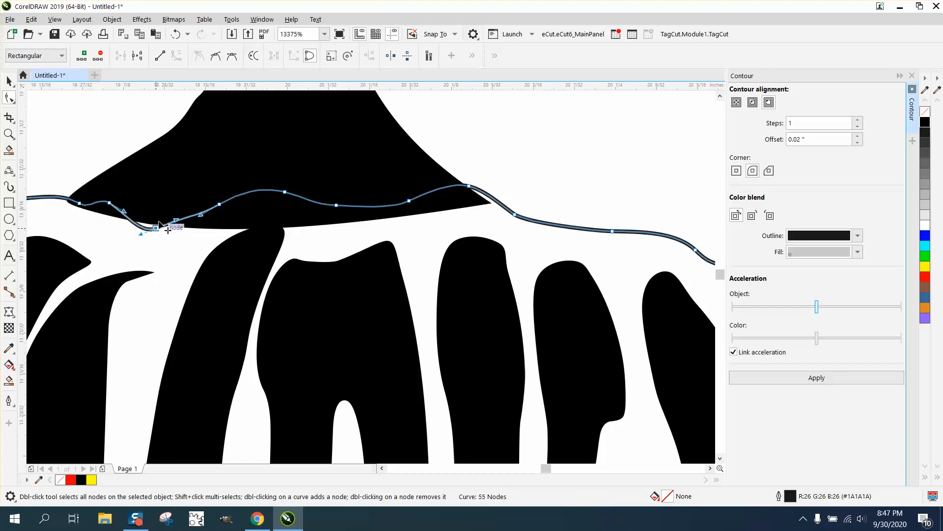
{"action": "scroll", "coordinate": [226, 243], "scroll_direction": "down", "scroll_amount": 2}
{"action": "scroll", "coordinate": [325, 247], "scroll_direction": "down", "scroll_amount": 2}
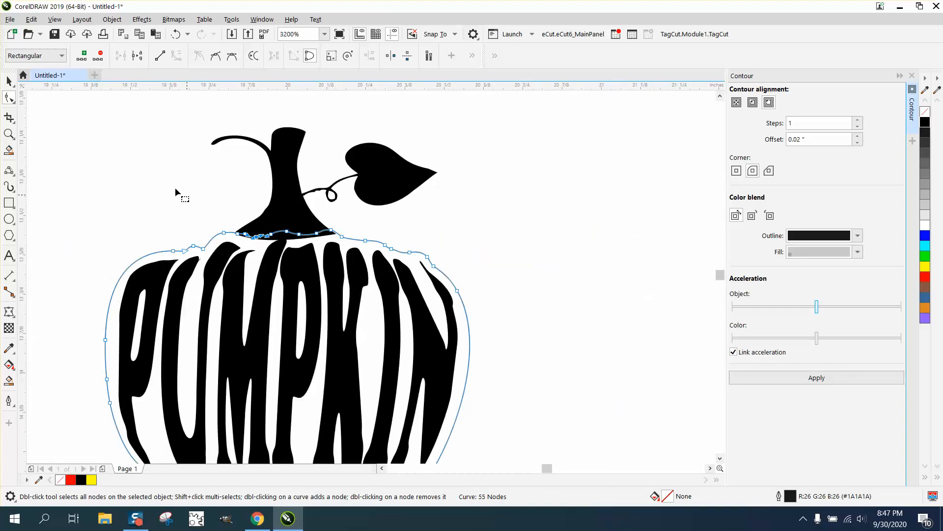
{"action": "left_click", "coordinate": [9, 82]}
{"action": "scroll", "coordinate": [519, 177], "scroll_direction": "down", "scroll_amount": 2}
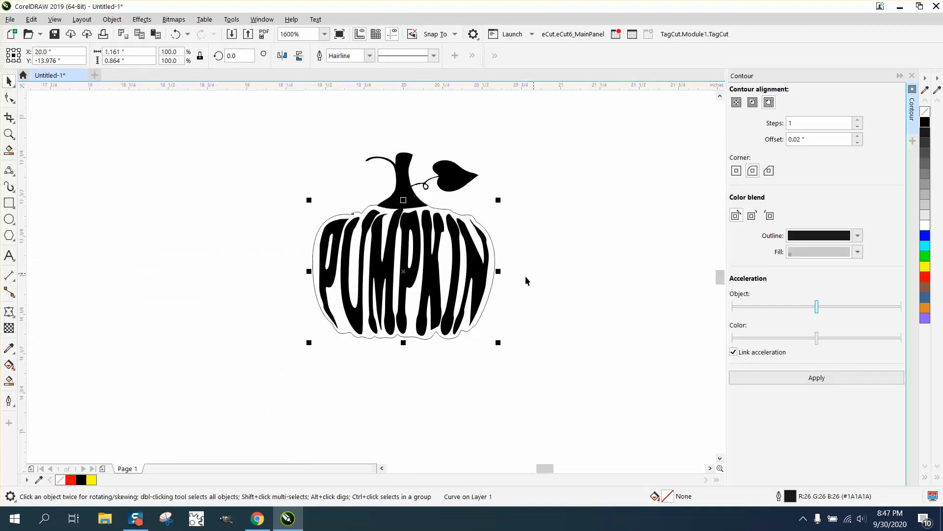
{"action": "left_click", "coordinate": [9, 134]}
{"action": "left_click_drag", "start_coordinate": [307, 142], "coordinate": [539, 338]}
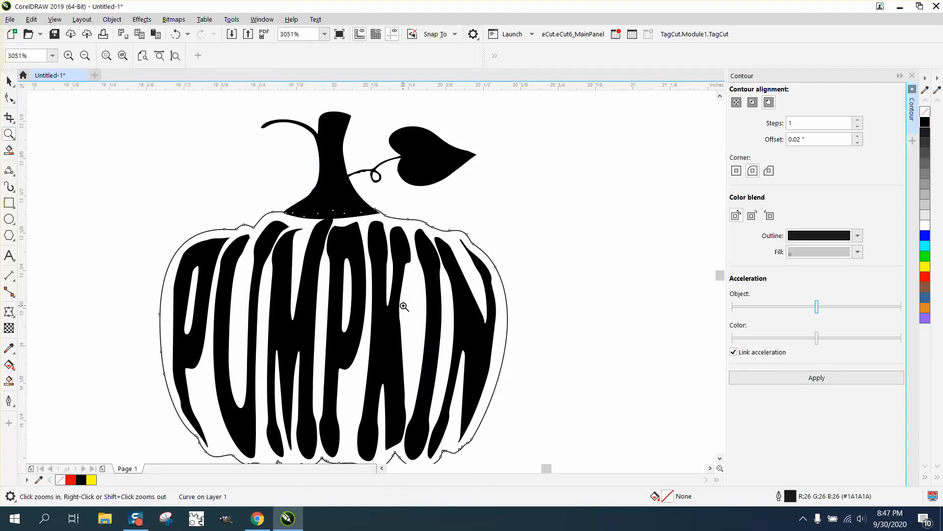
{"action": "scroll", "coordinate": [404, 290], "scroll_direction": "down", "scroll_amount": 2}
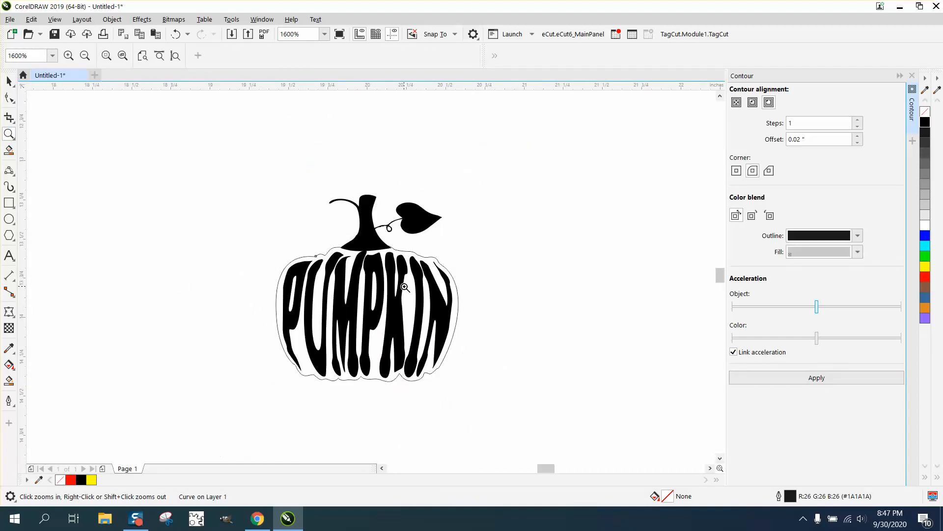